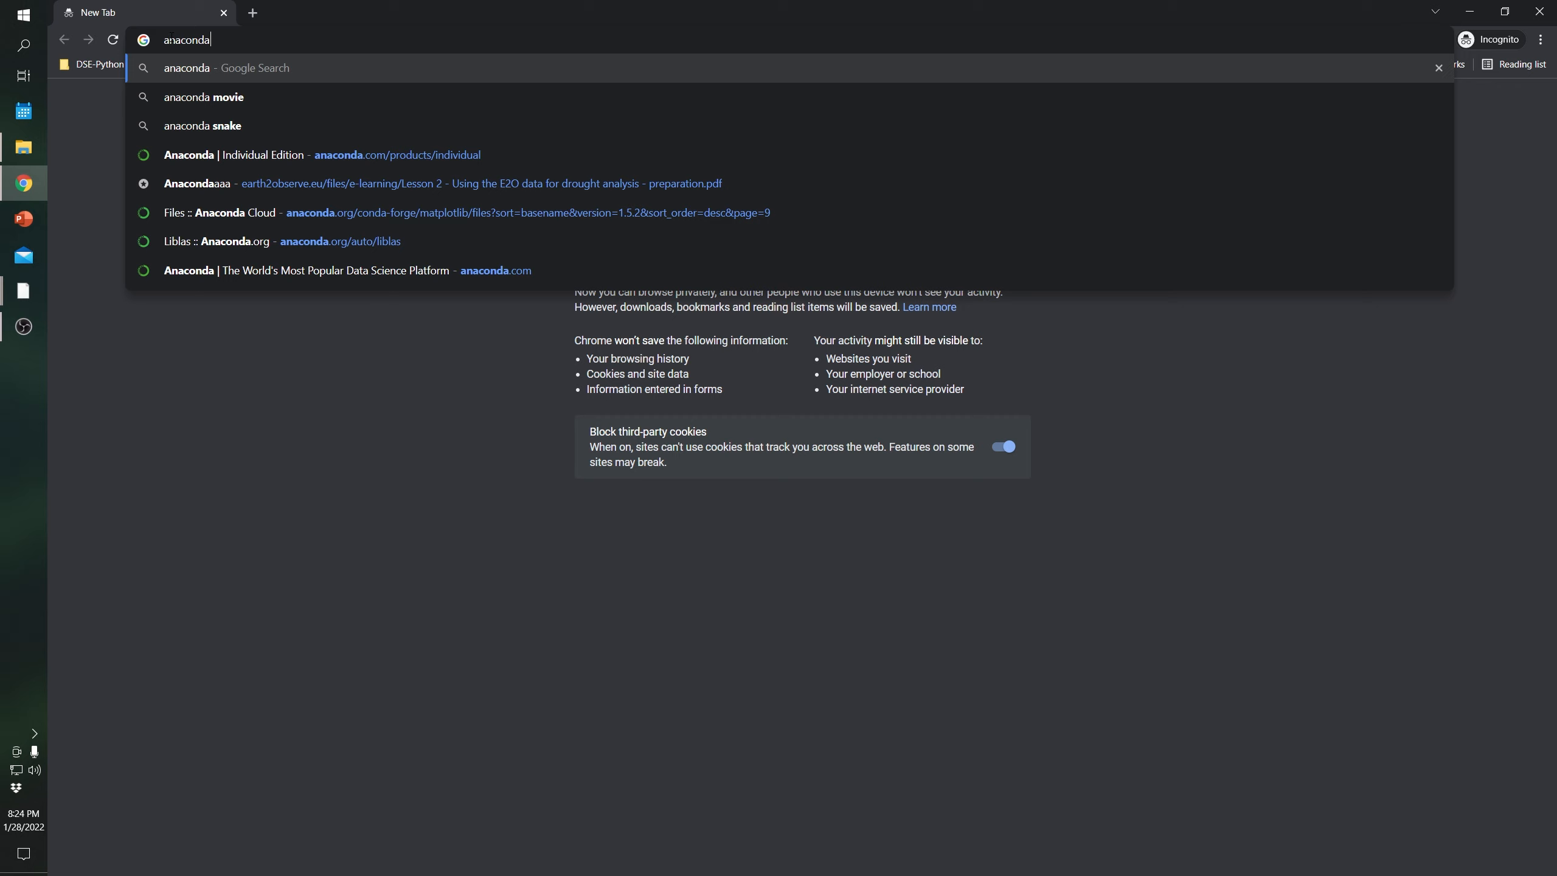
Search Google for "anaconda" and open the official anaconda.com website from the results.
{"action": "key", "text": "Down"}
{"action": "key", "text": "Down"}
{"action": "key", "text": "Down"}
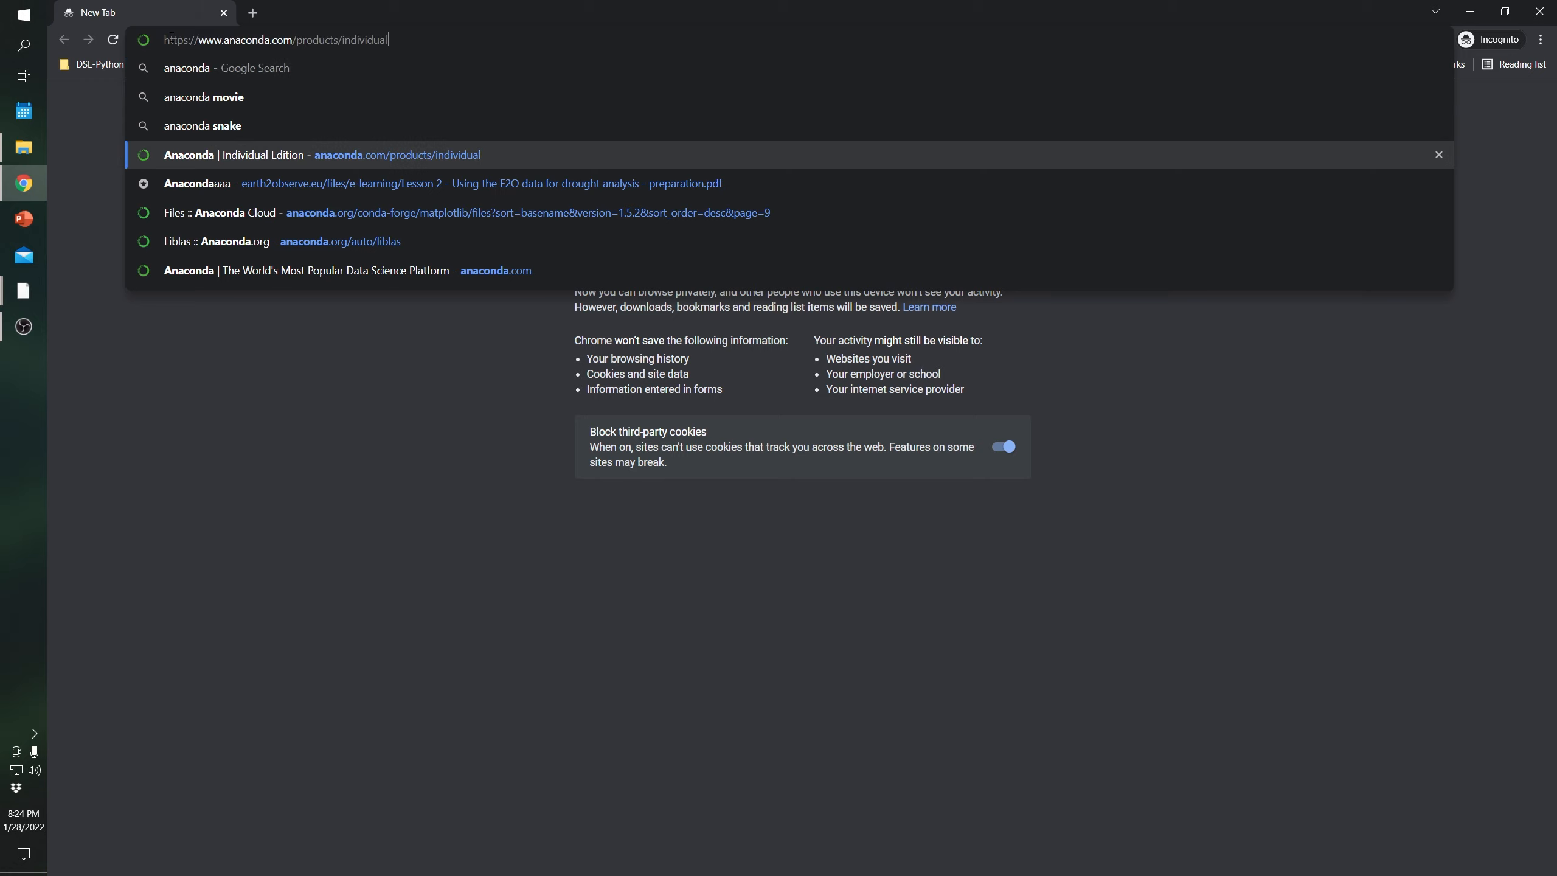
{"action": "key", "text": "Up"}
{"action": "key", "text": "Up"}
{"action": "key", "text": "Up"}
{"action": "key", "text": "Up"}
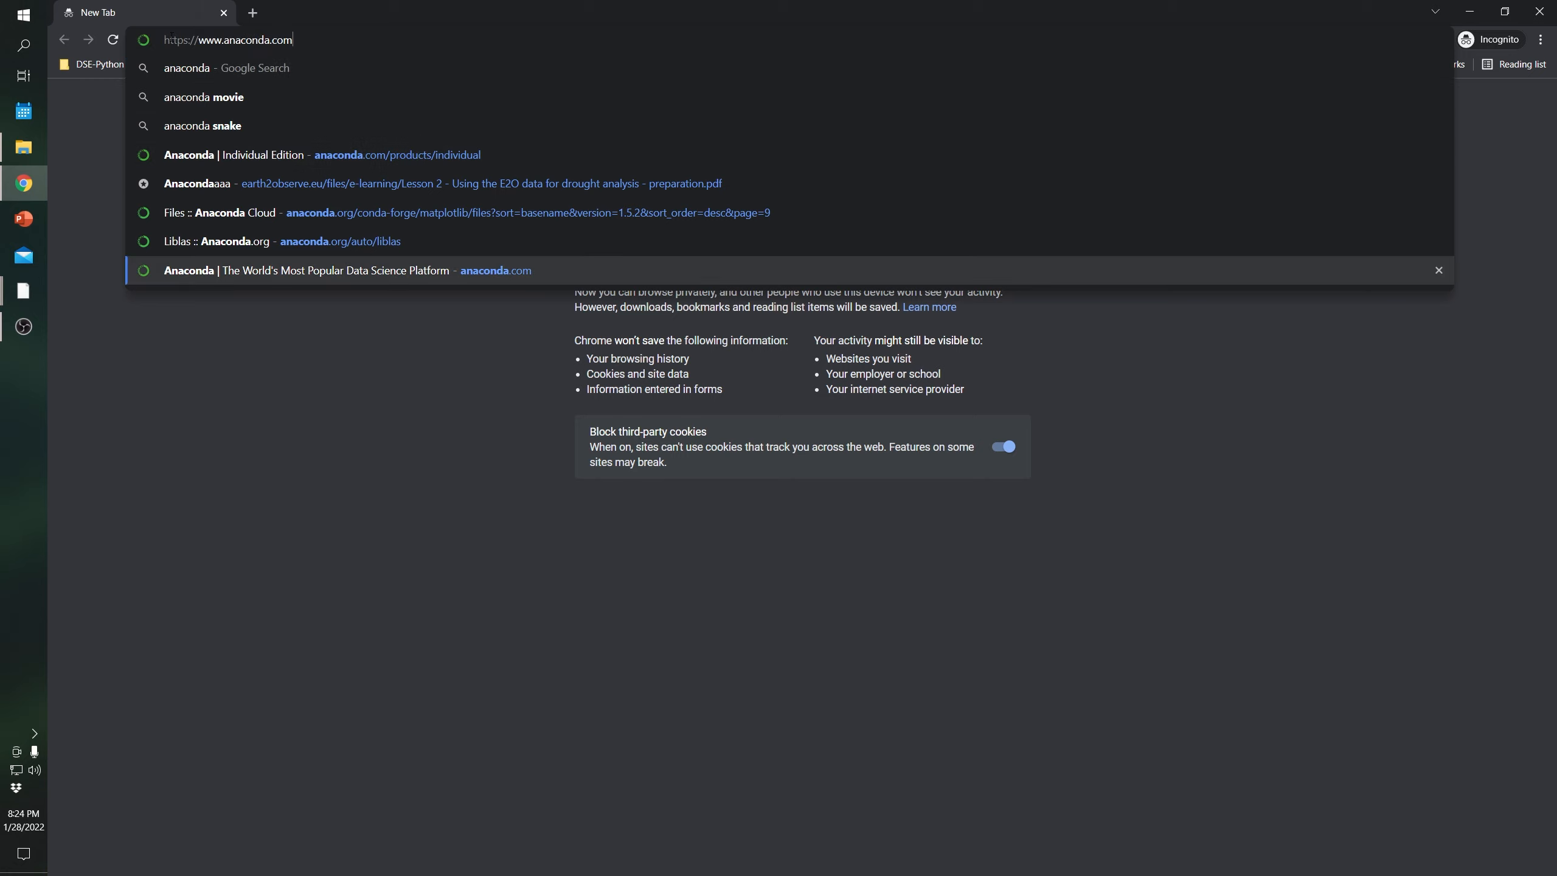
{"action": "key", "text": "Down"}
{"action": "key", "text": "Return"}
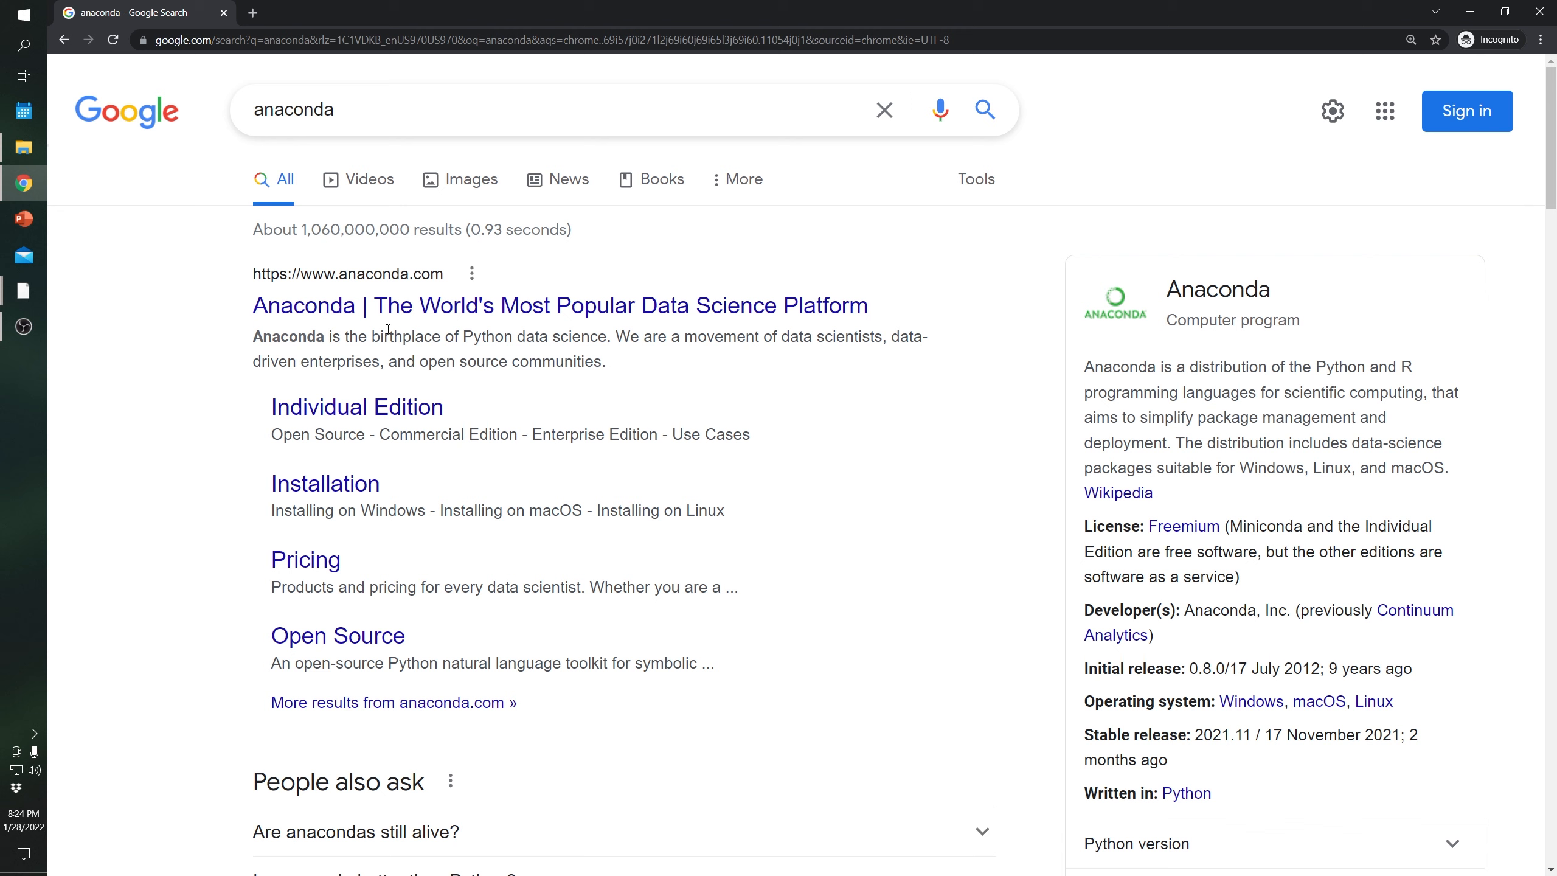
{"action": "left_click", "coordinate": [433, 307]}
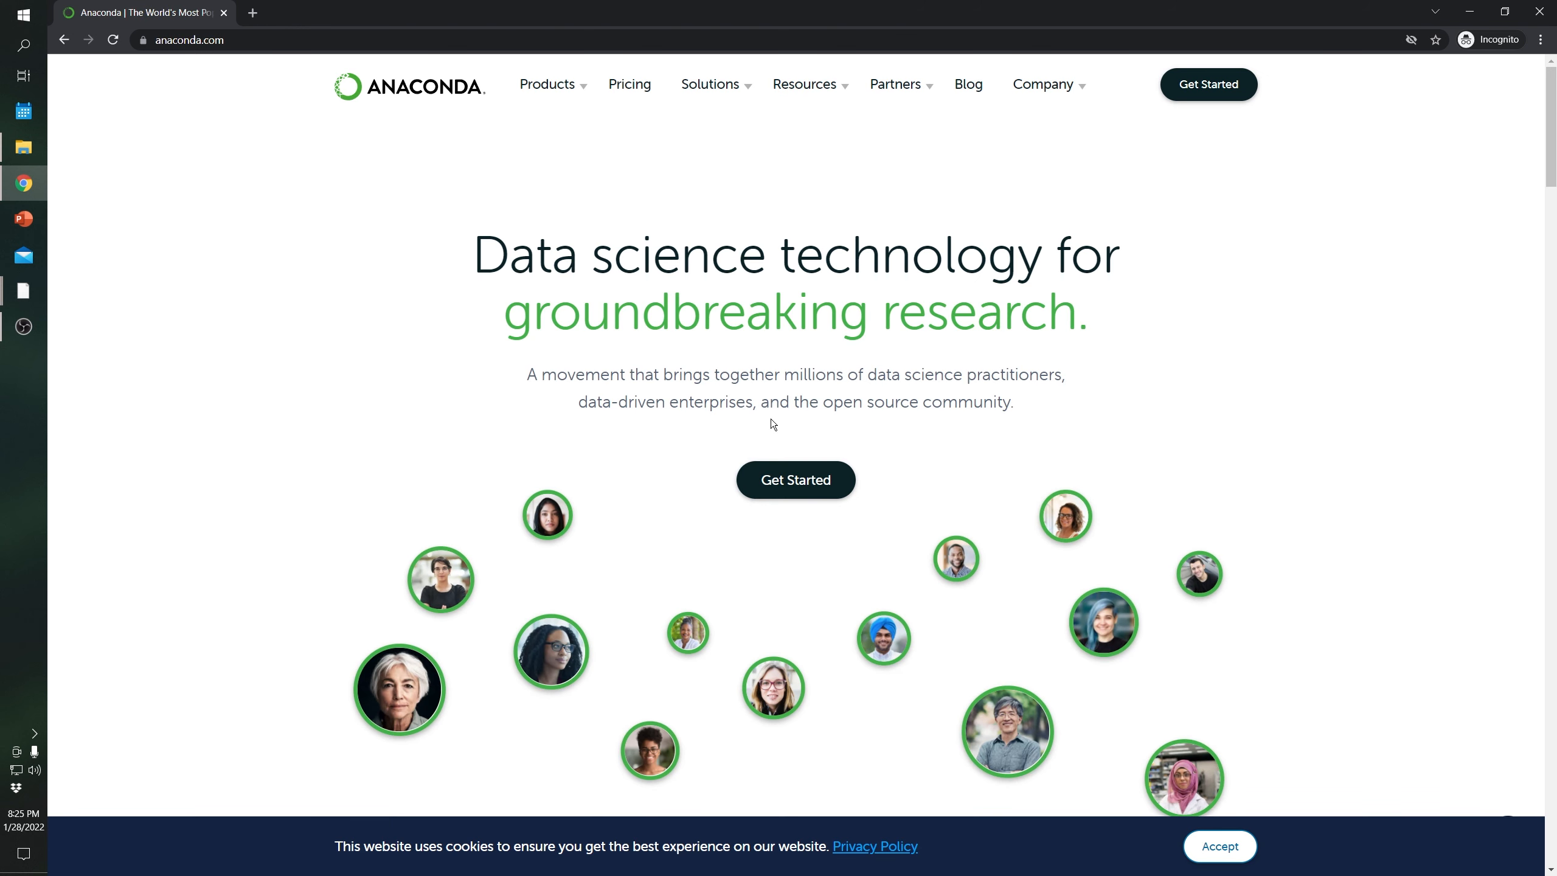
Go to the Anaconda Individual Edition download page and bring up its list of additional installers.
{"action": "left_click", "coordinate": [1222, 81]}
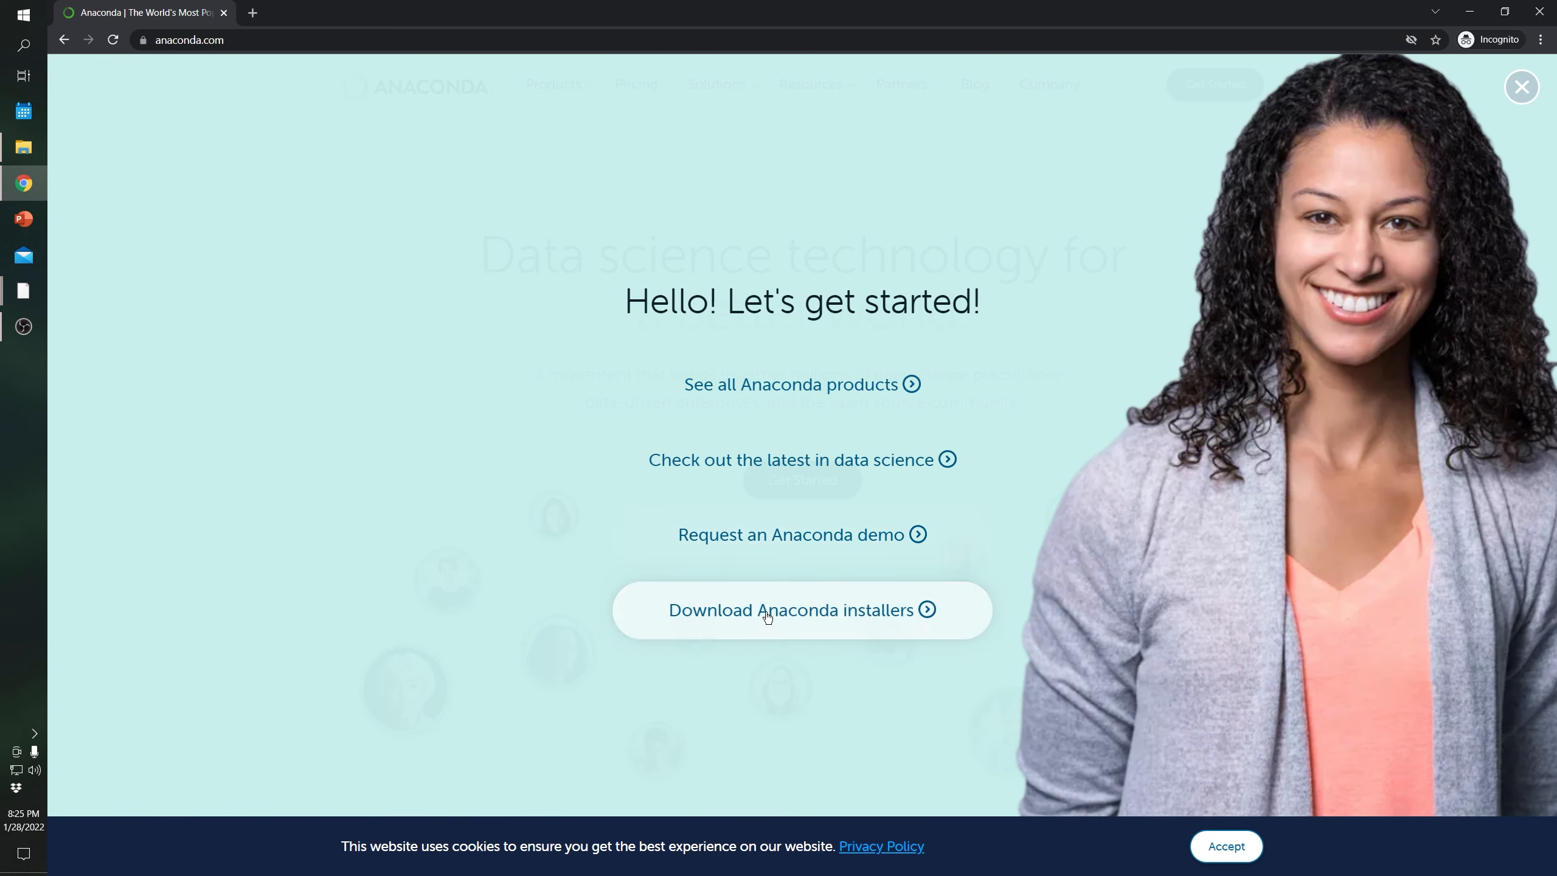
{"action": "left_click", "coordinate": [692, 619]}
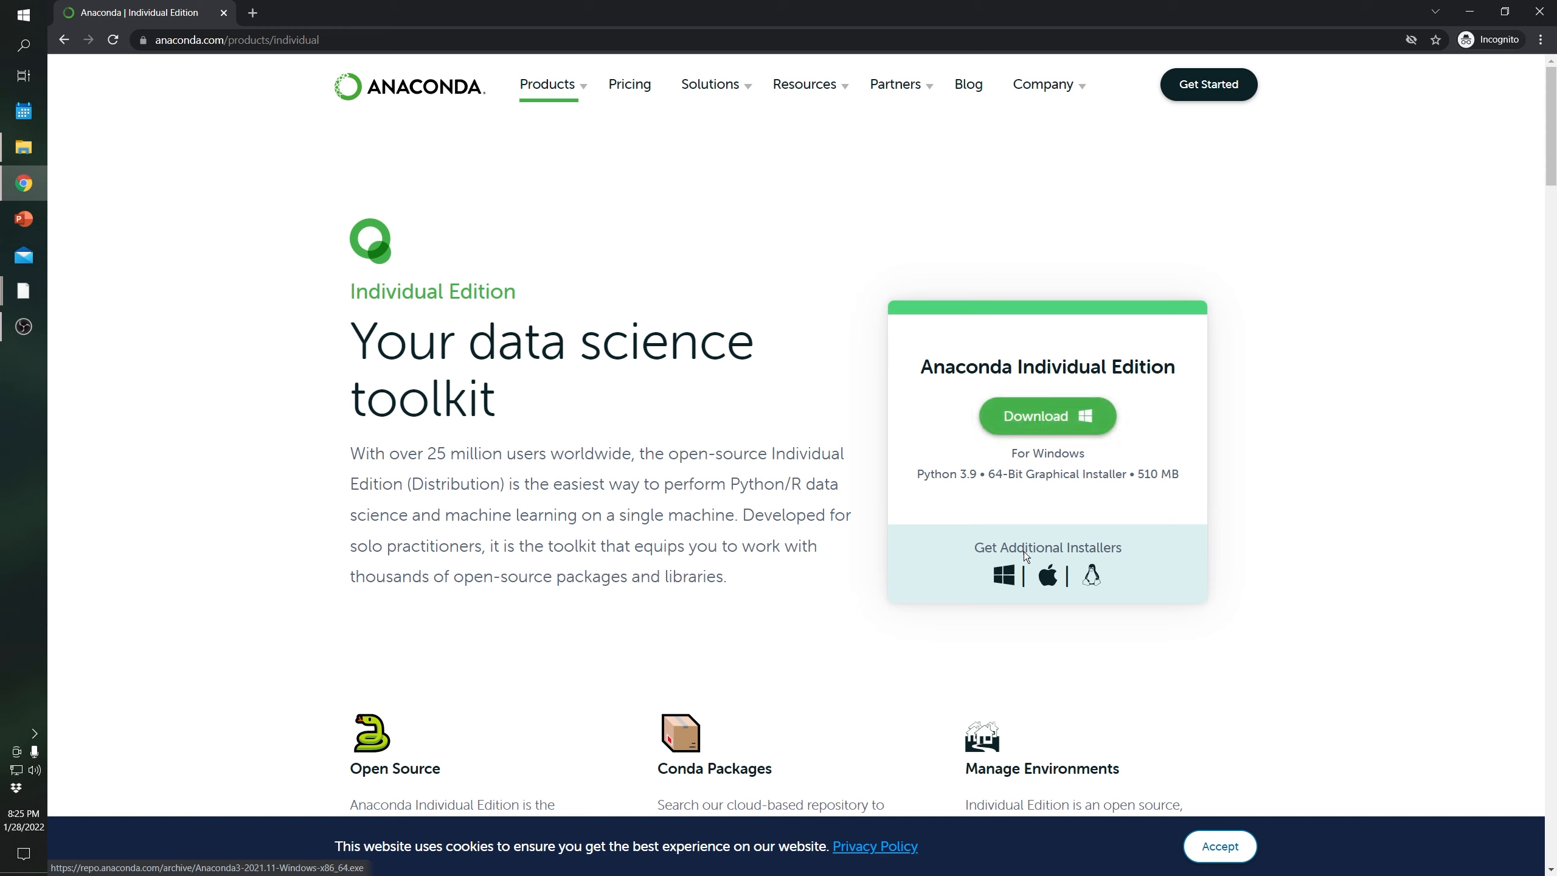
{"action": "left_click", "coordinate": [1048, 580]}
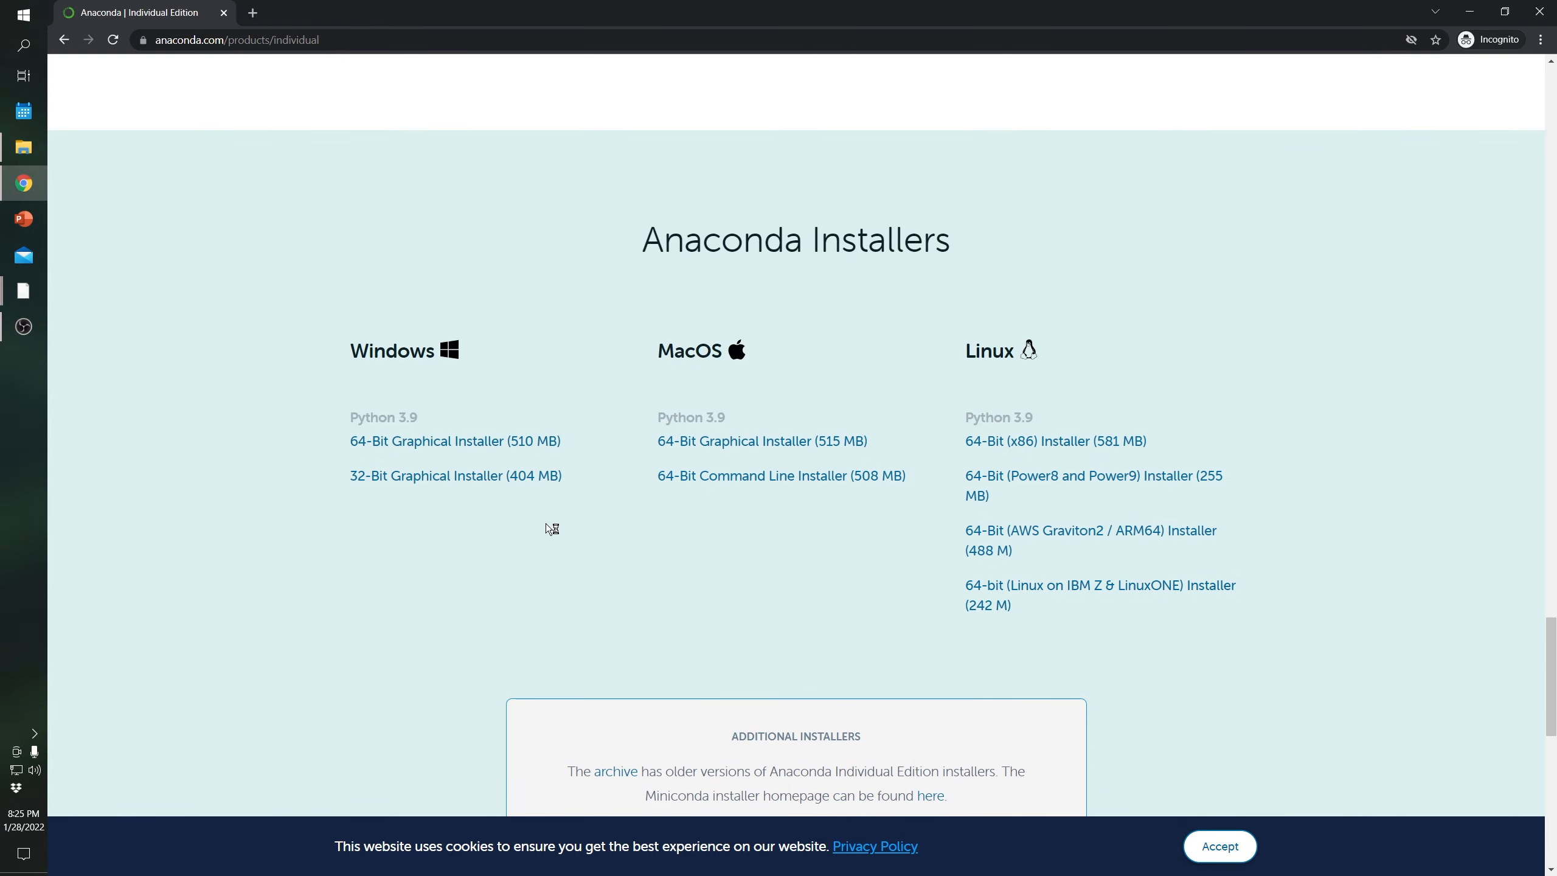
Download the Python 3.9 64-Bit Graphical Installer for Windows from the Anaconda Installers list.
{"action": "scroll", "coordinate": [833, 638], "scroll_direction": "down", "scroll_amount": 1}
{"action": "scroll", "coordinate": [833, 639], "scroll_direction": "down", "scroll_amount": 3}
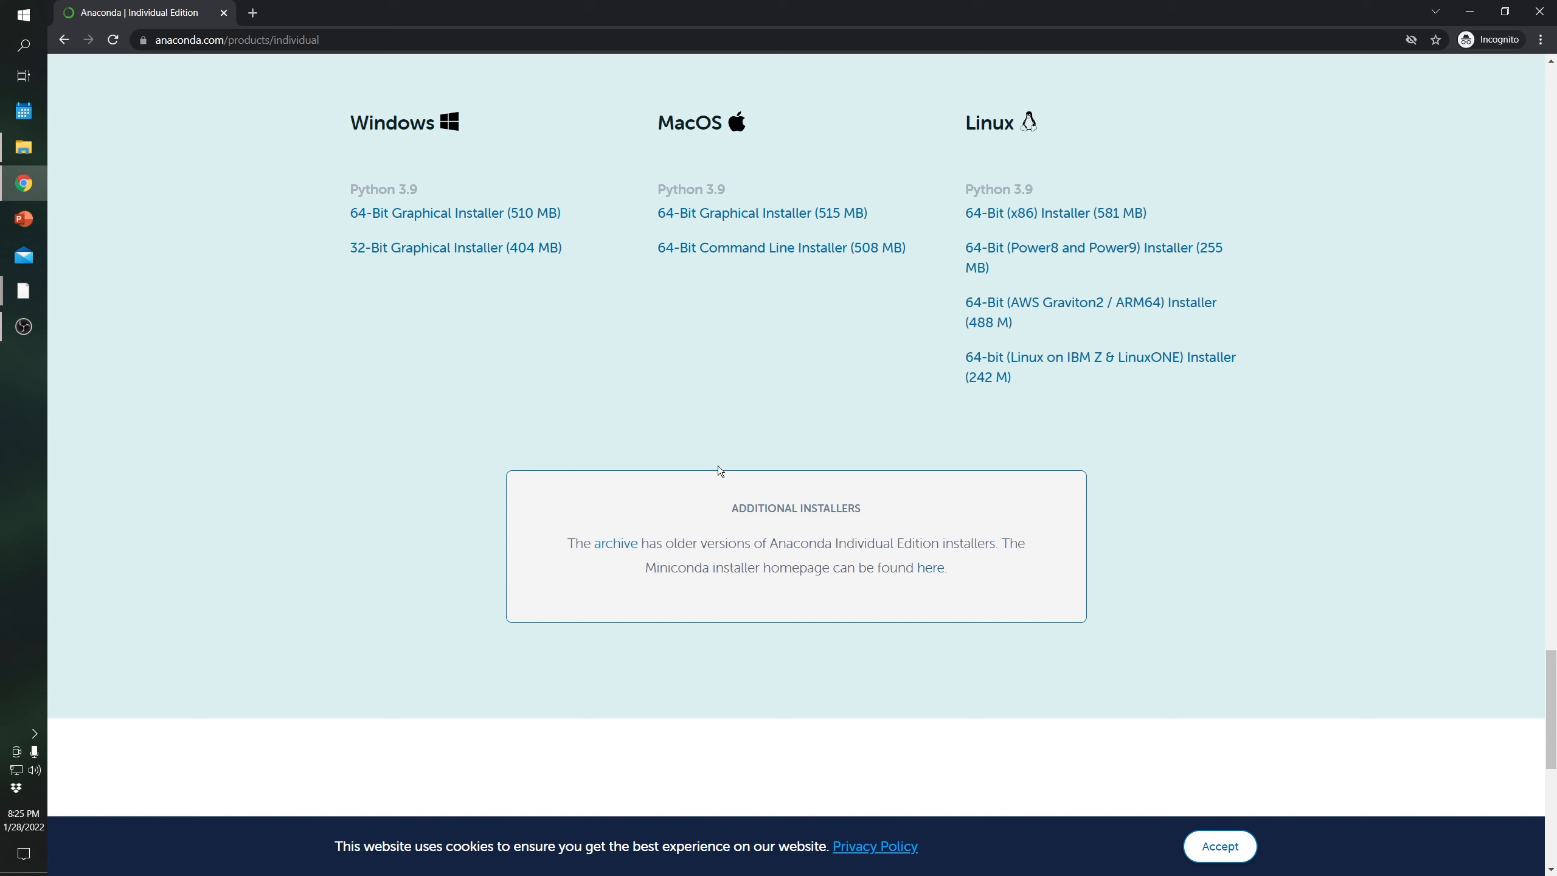
{"action": "scroll", "coordinate": [913, 626], "scroll_direction": "down", "scroll_amount": 4}
{"action": "scroll", "coordinate": [929, 650], "scroll_direction": "up", "scroll_amount": 6}
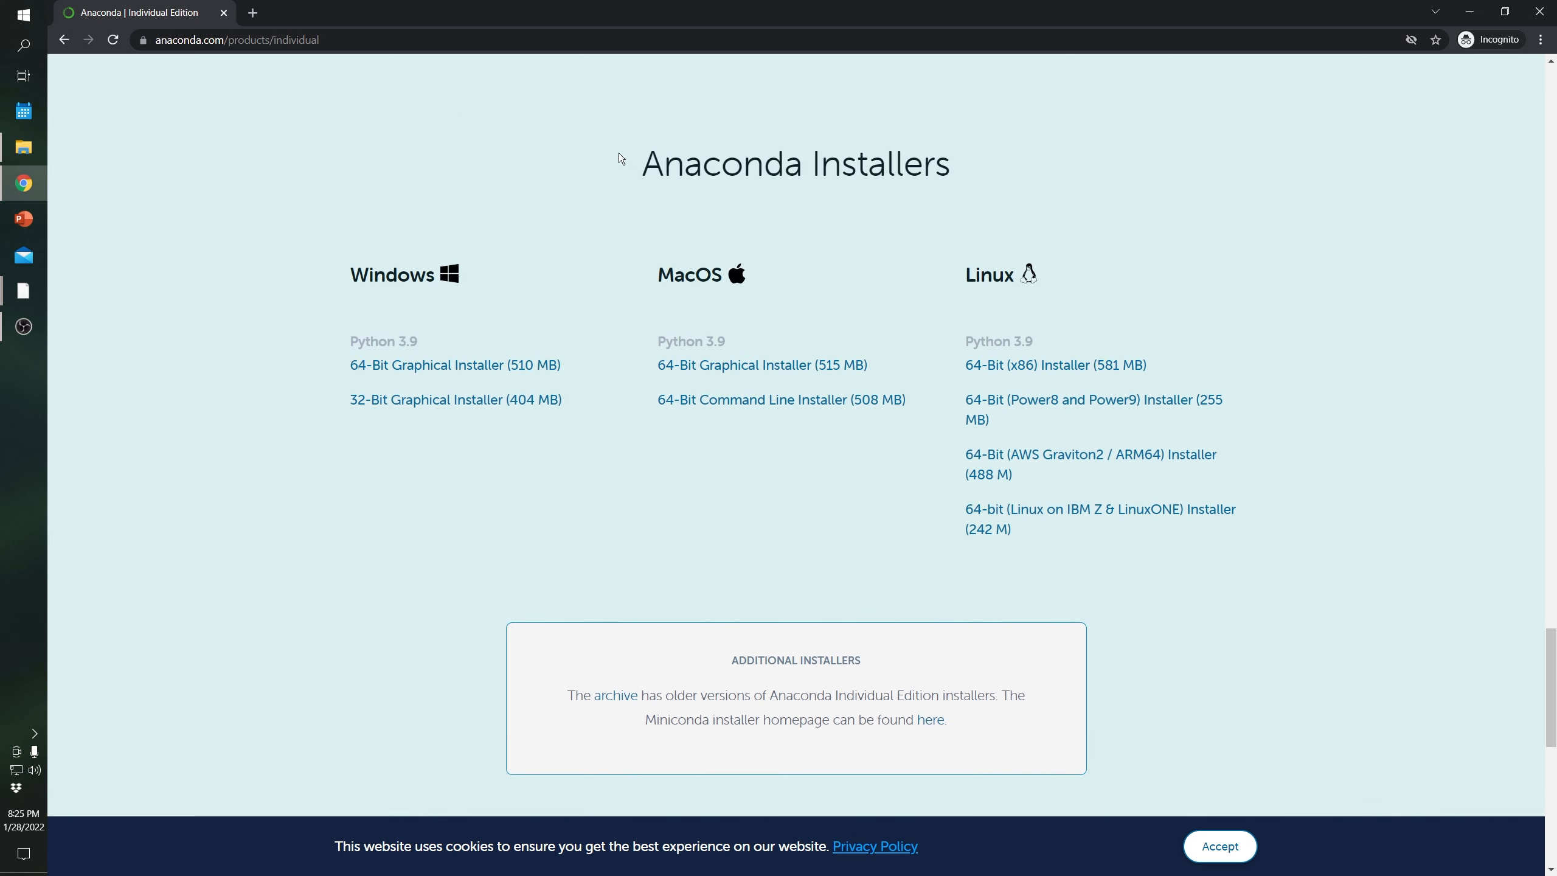
{"action": "left_click_drag", "start_coordinate": [640, 168], "coordinate": [960, 160]}
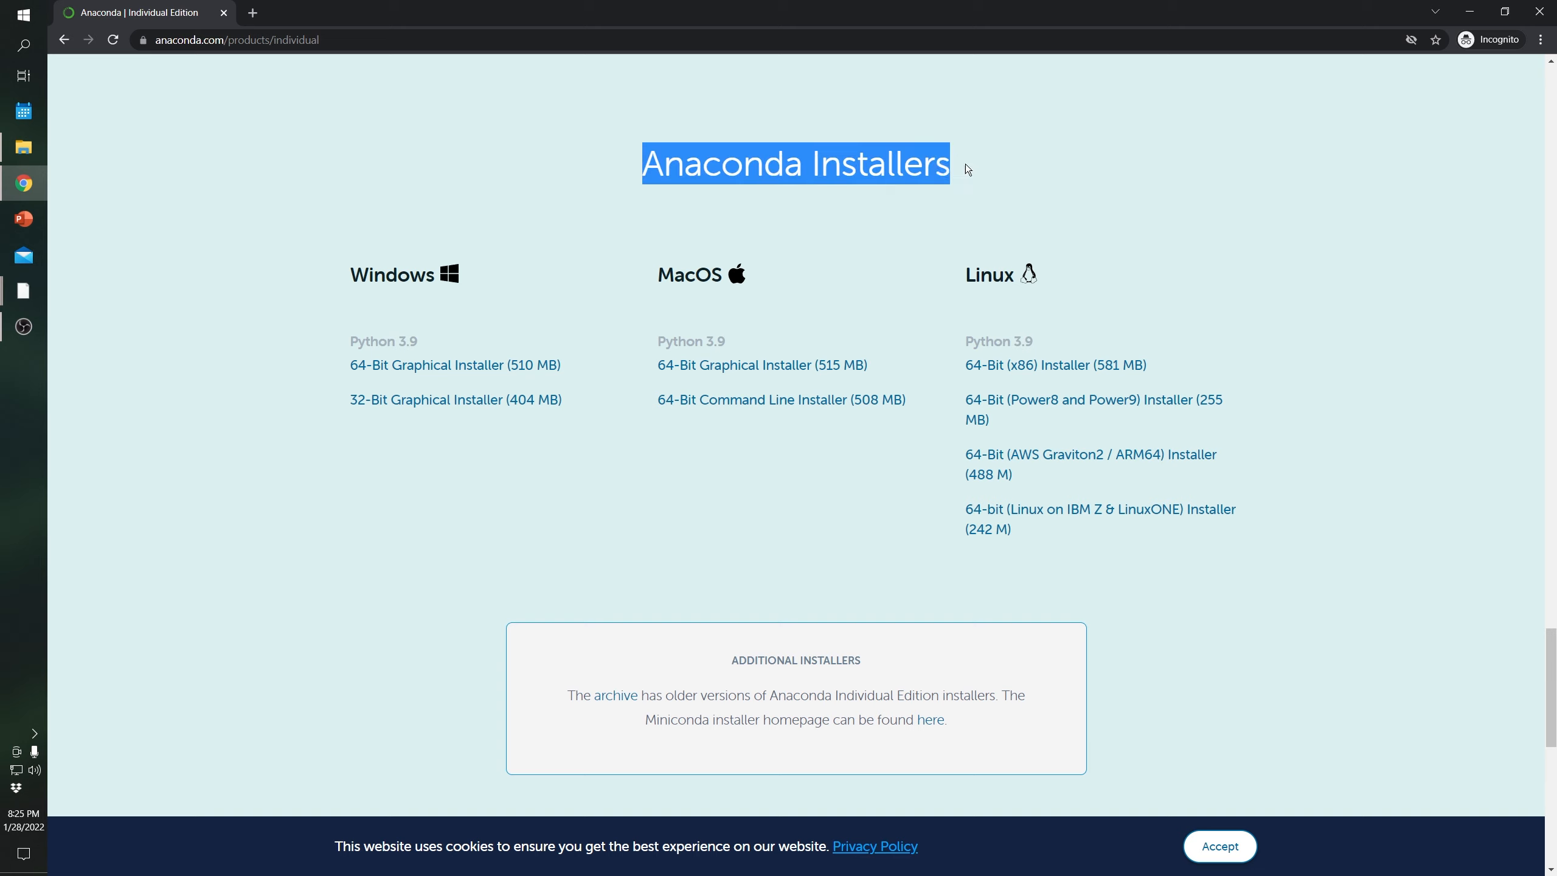
{"action": "left_click", "coordinate": [960, 160]}
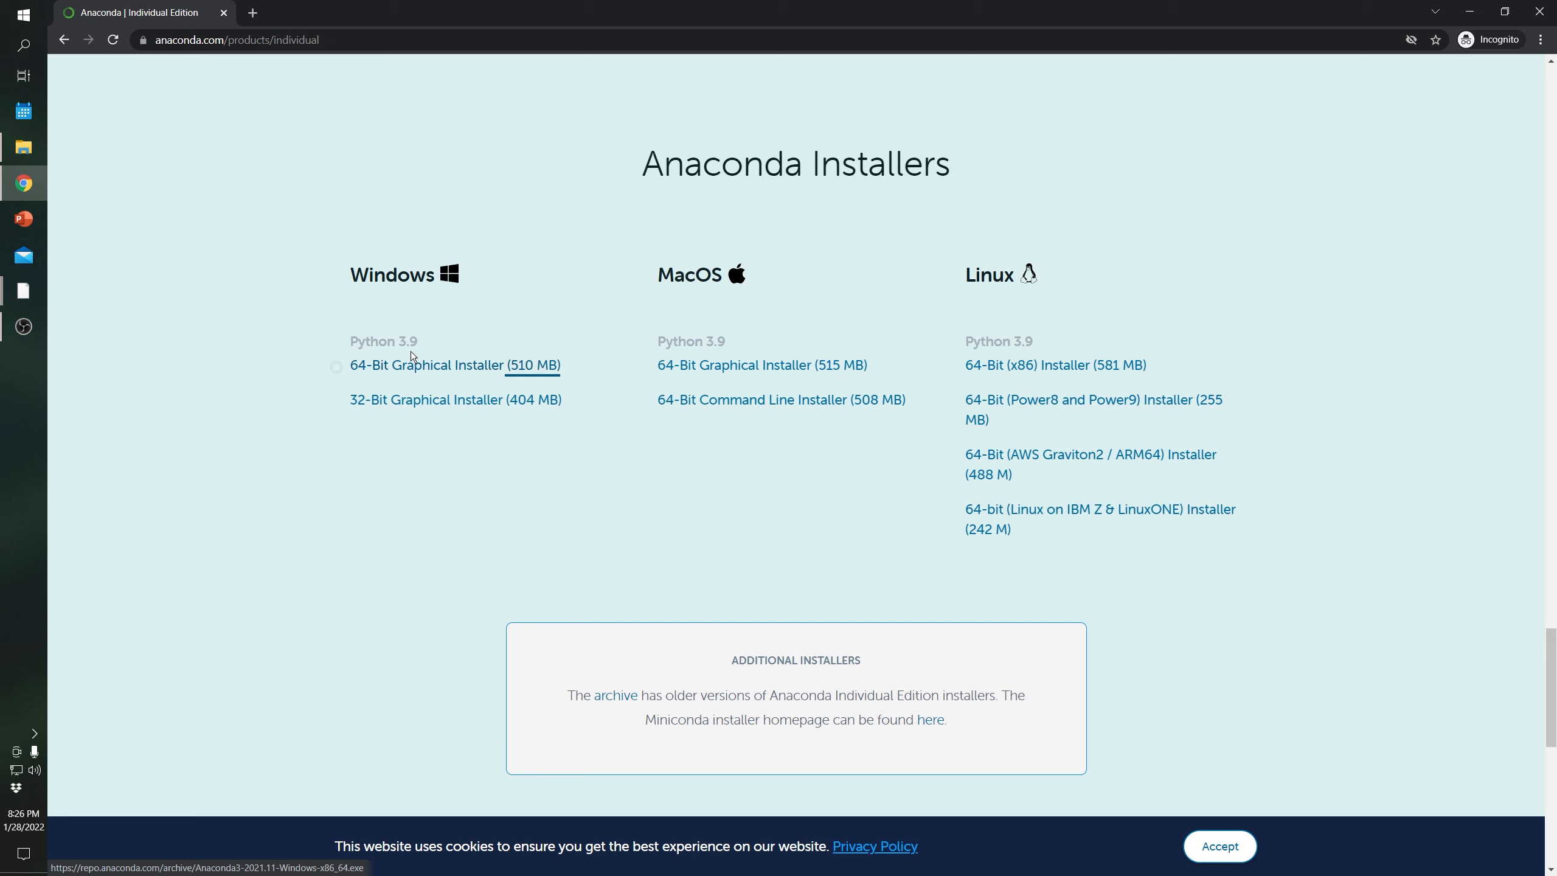
{"action": "left_click", "coordinate": [389, 368]}
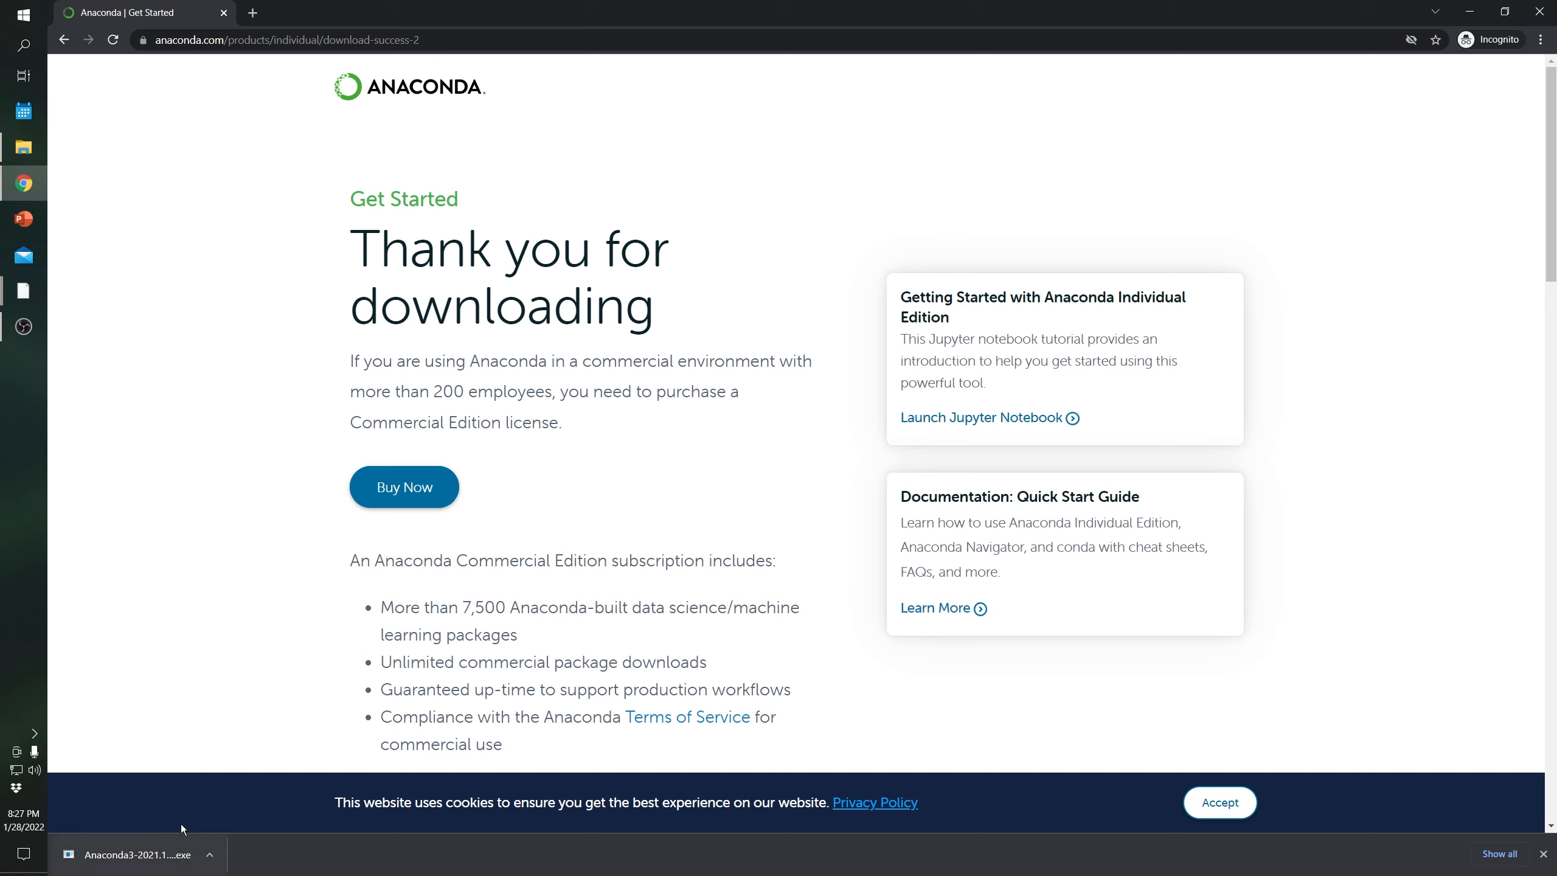
Run the downloaded installer, accept the license, and install Anaconda3 for Just Me in the default folder, registered as the default Python 3.9.
{"action": "left_click", "coordinate": [110, 862]}
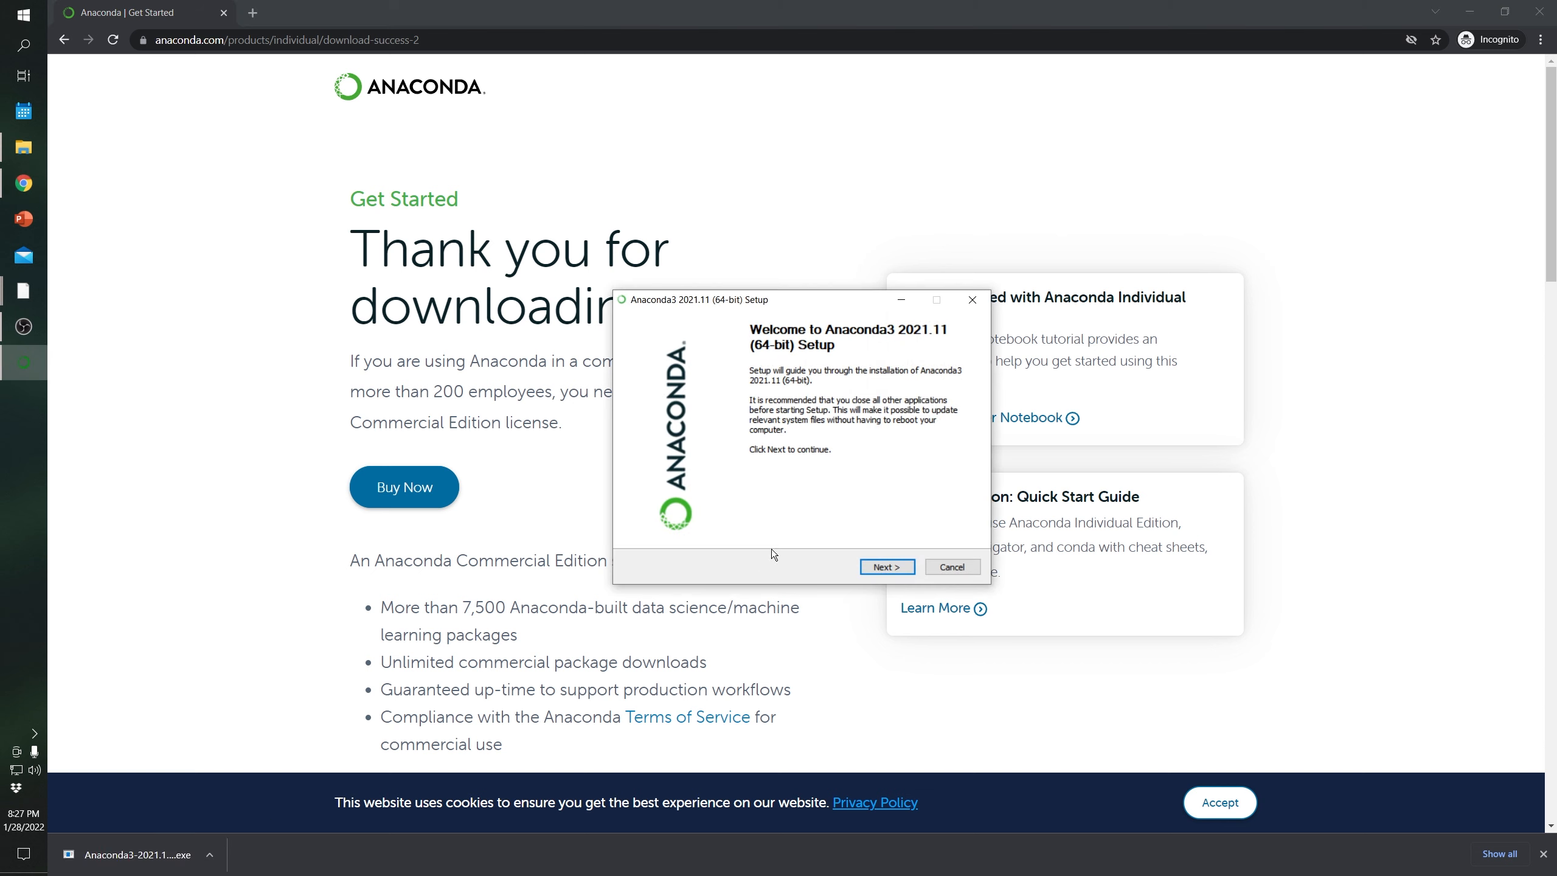
{"action": "left_click", "coordinate": [880, 571]}
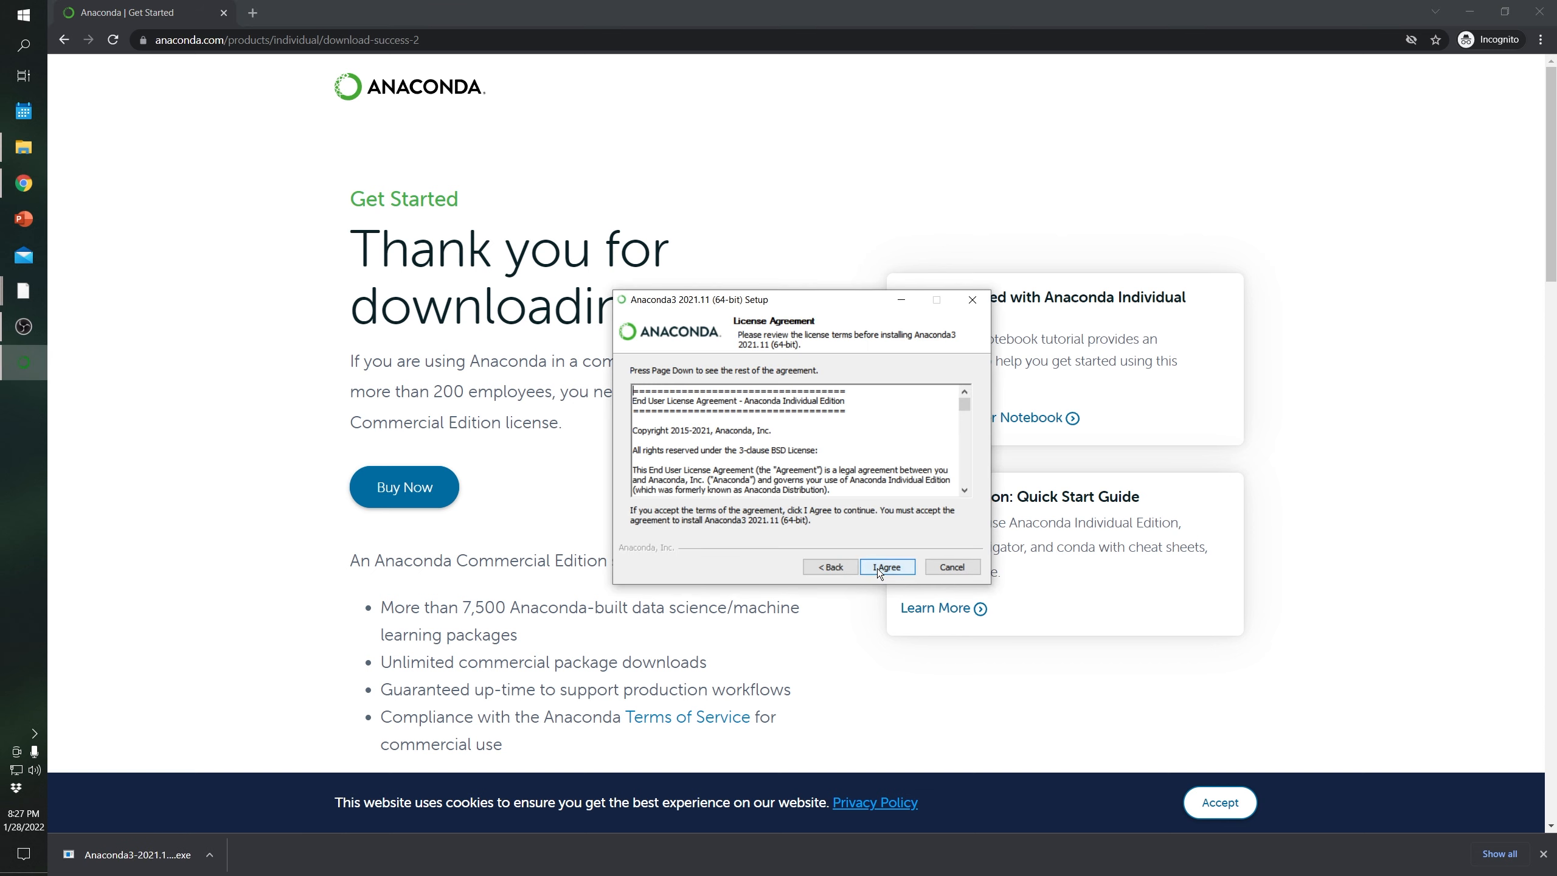
{"action": "left_click", "coordinate": [880, 572]}
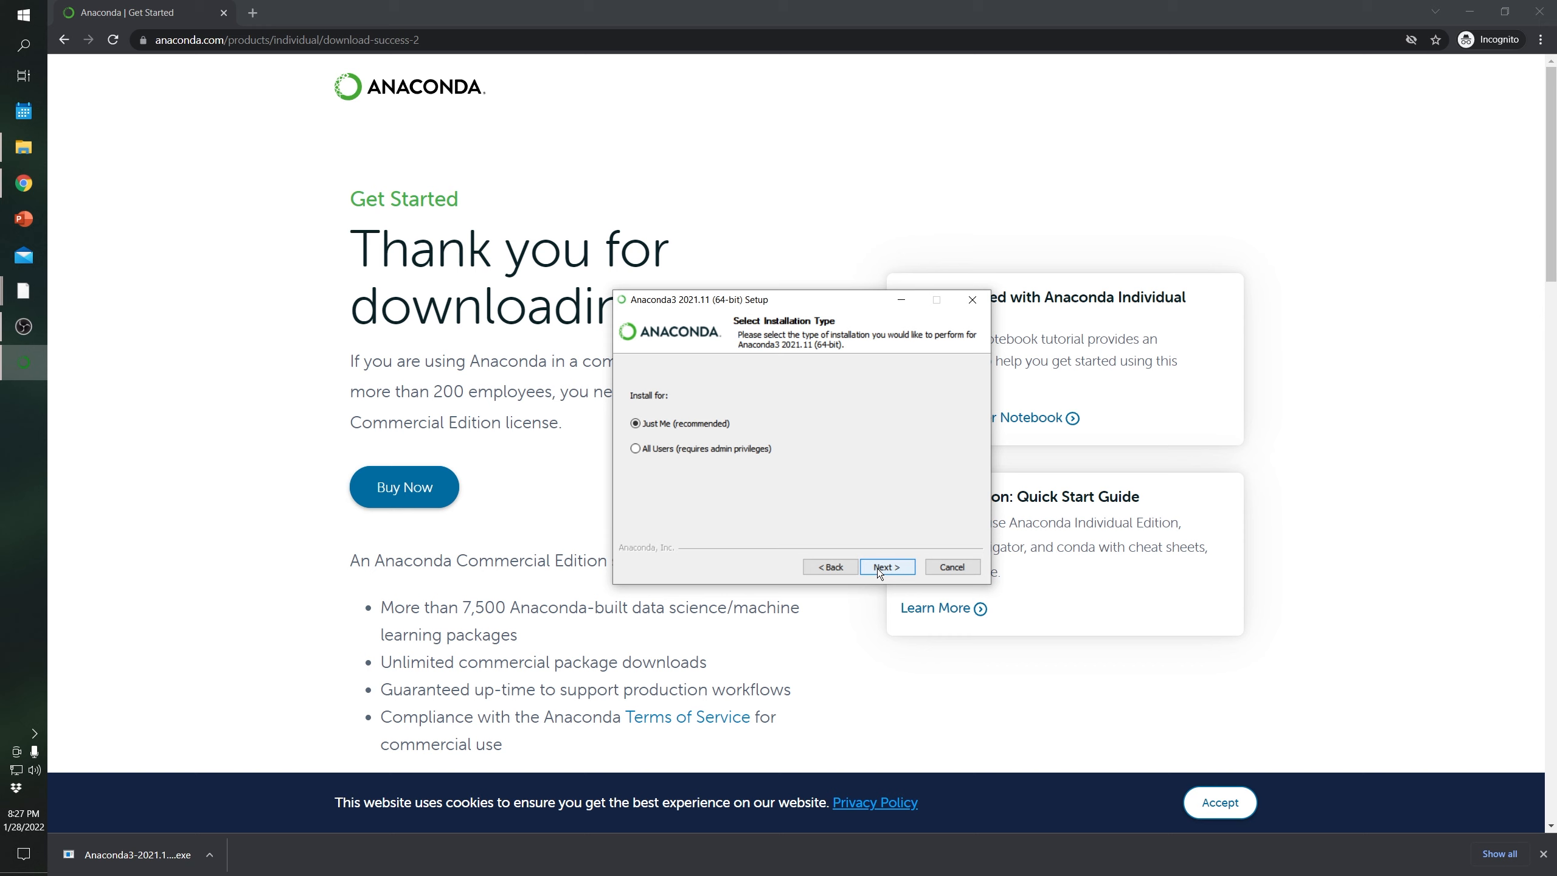
{"action": "left_click", "coordinate": [881, 572]}
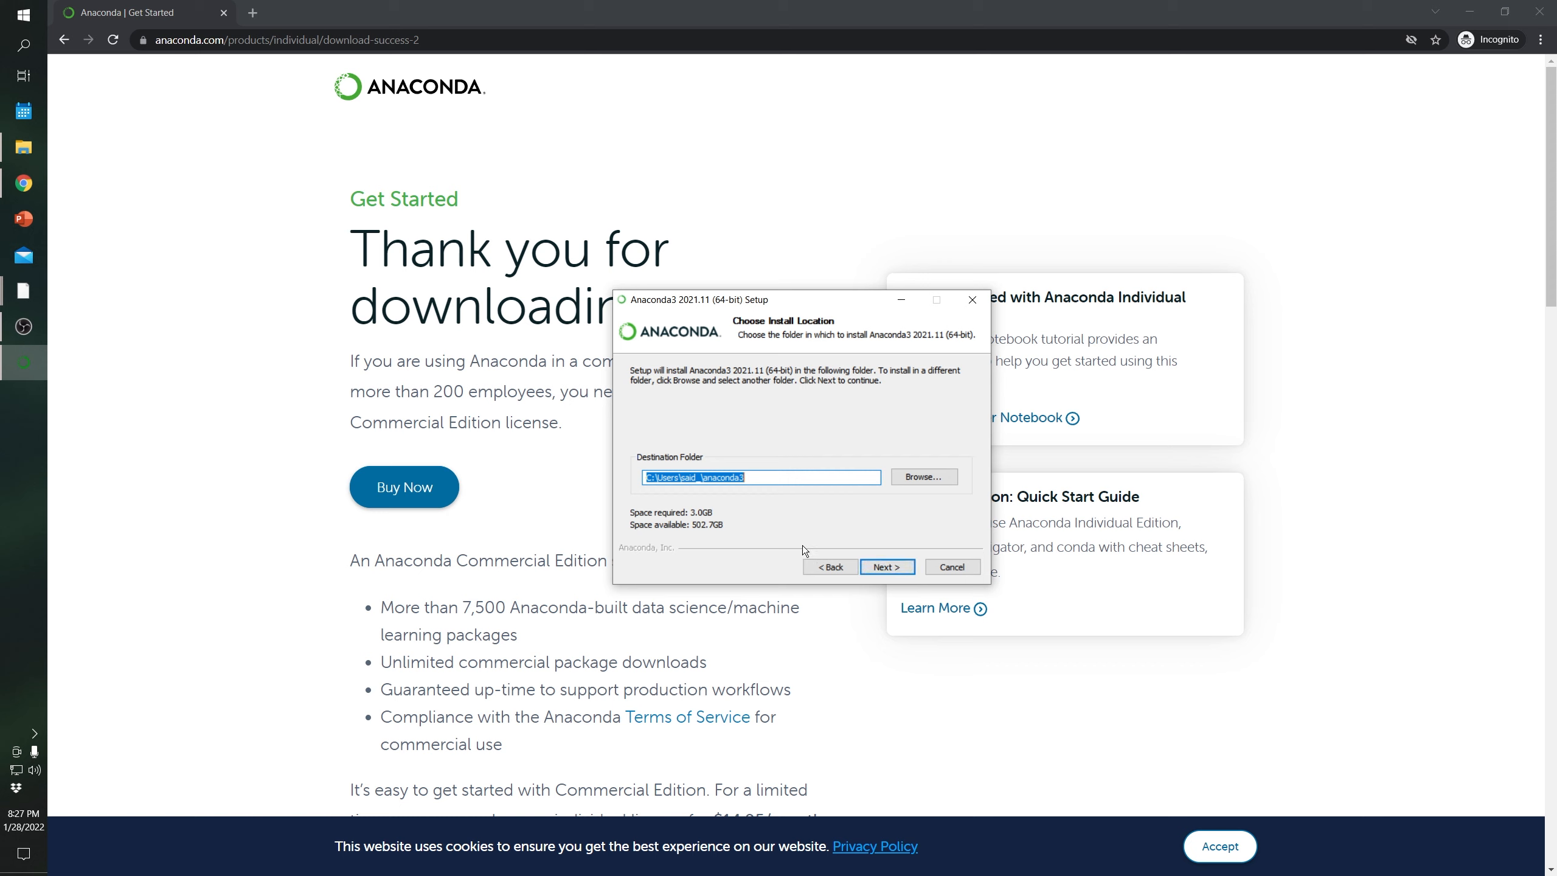
{"action": "left_click", "coordinate": [887, 566]}
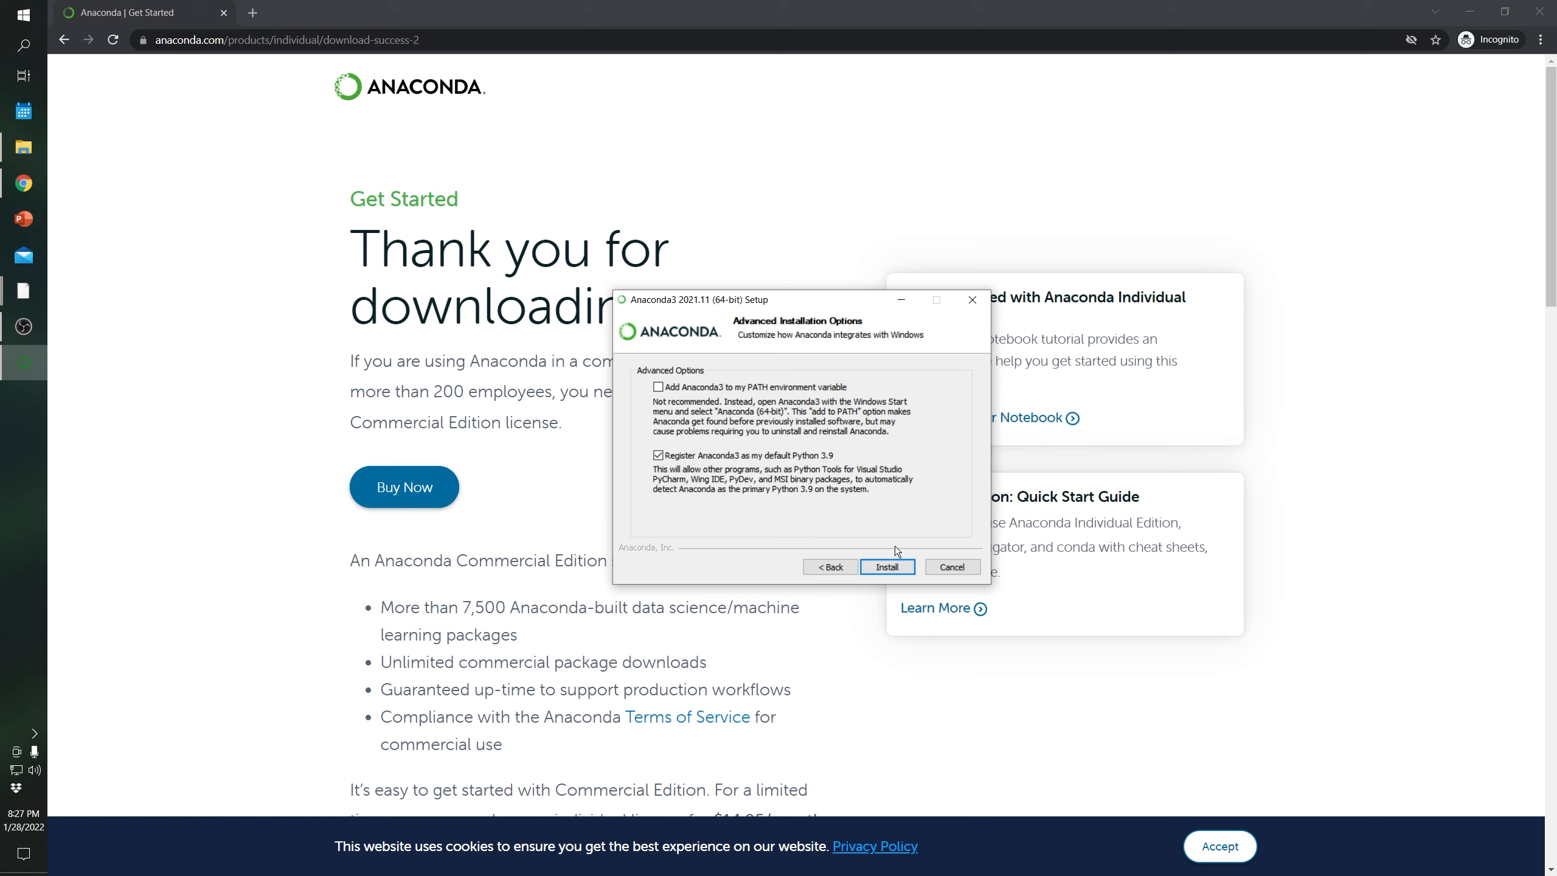
{"action": "left_click", "coordinate": [894, 568]}
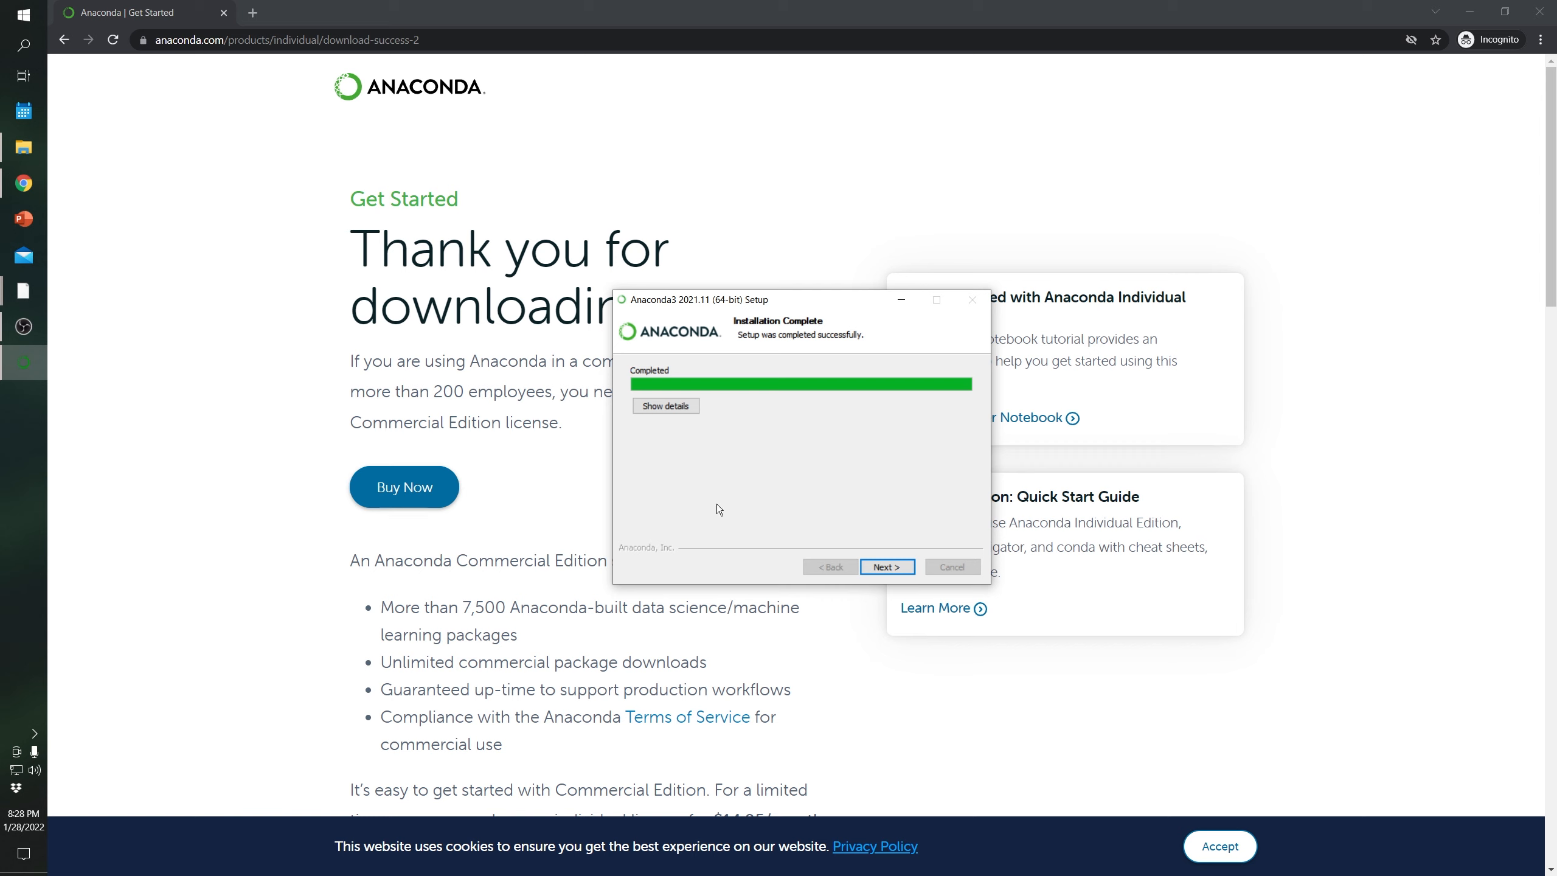
Complete the Anaconda3 setup wizard, keeping the Individual Edition Tutorial and Getting Started with Anaconda options selected.
{"action": "left_click", "coordinate": [875, 568]}
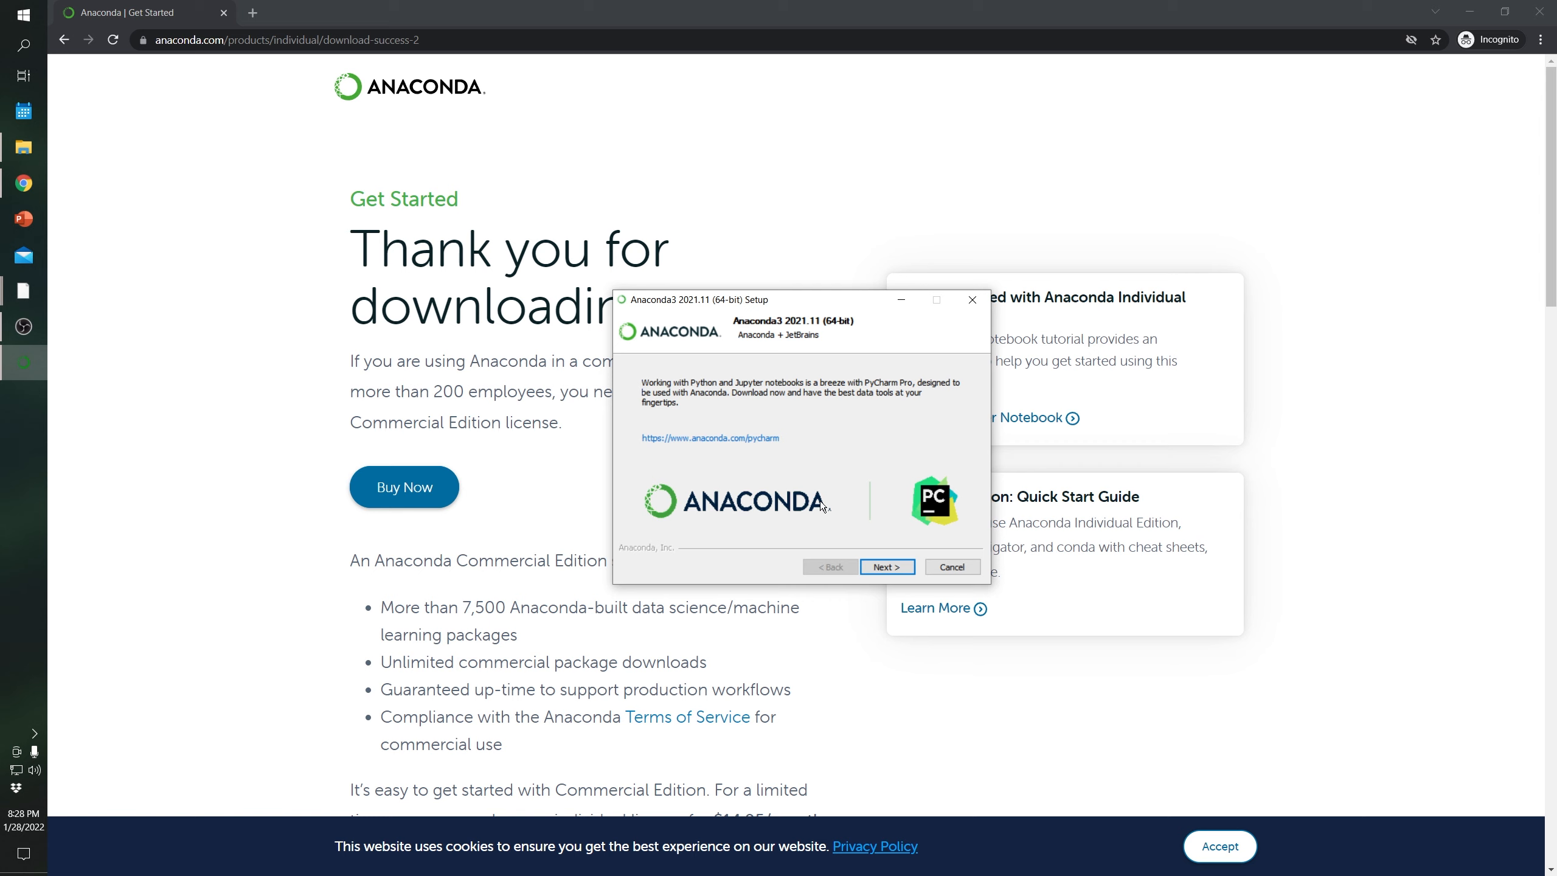
{"action": "left_click", "coordinate": [889, 569]}
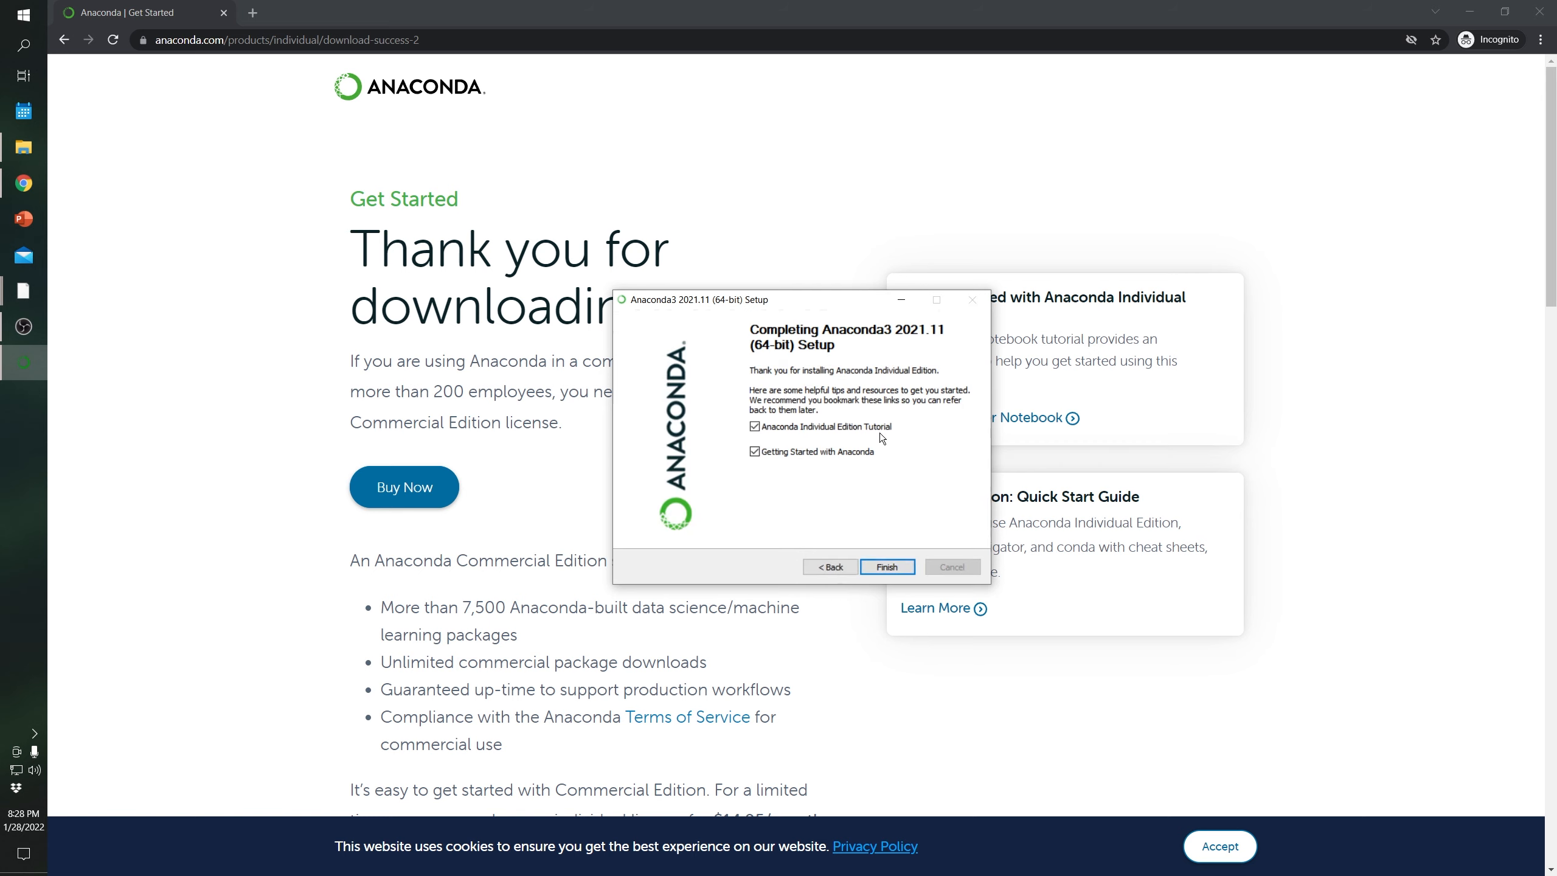
{"action": "left_click", "coordinate": [888, 567]}
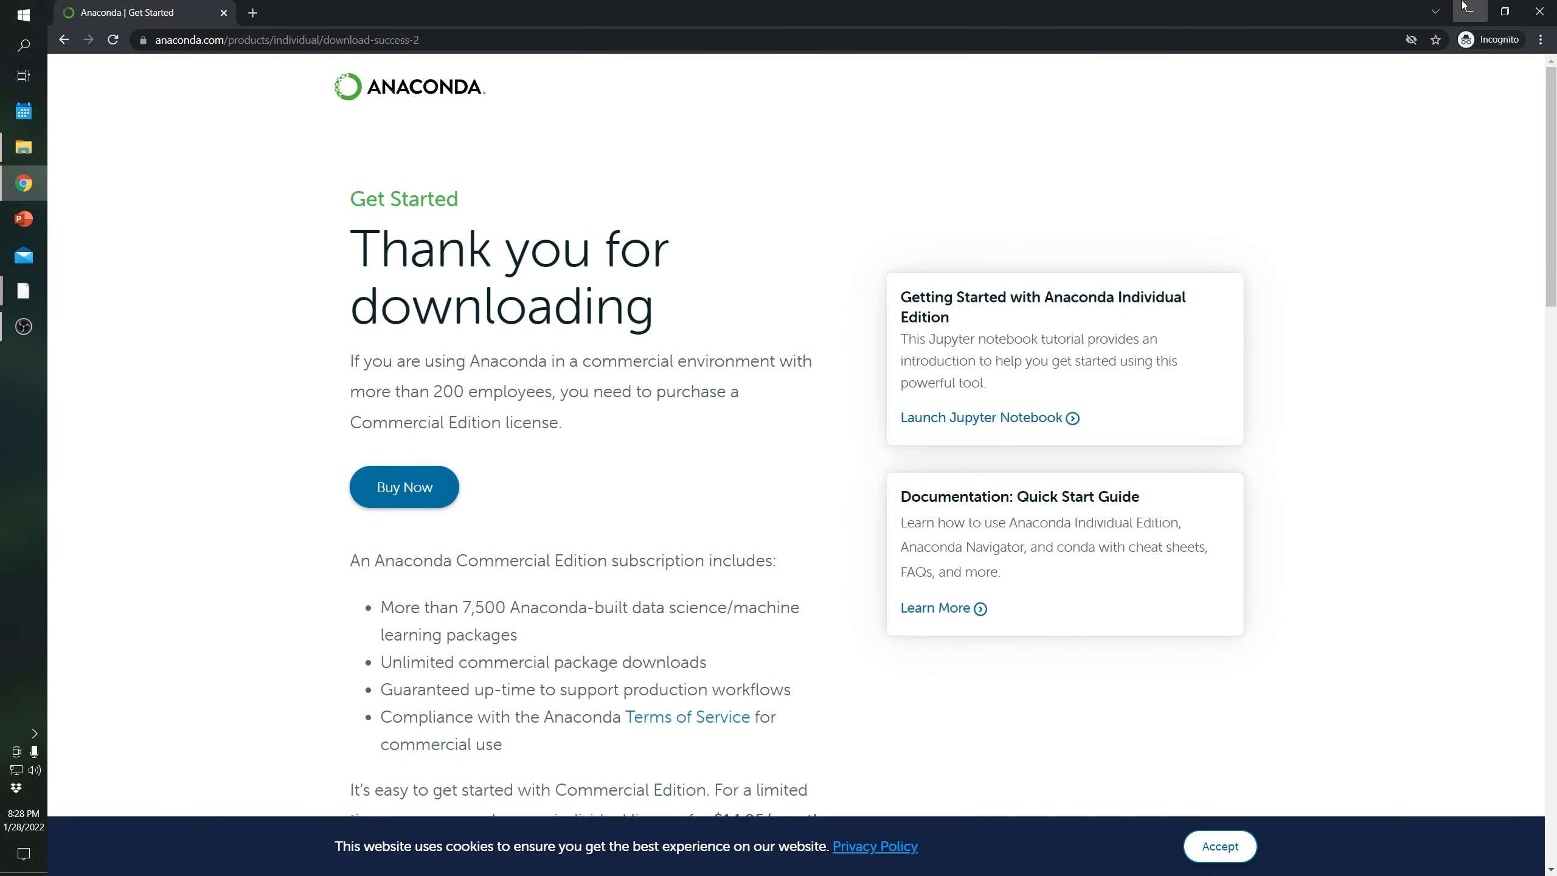
Minimize the browser, find and launch Anaconda Navigator (anaconda3) through Windows search, and maximize its window.
{"action": "left_click", "coordinate": [1466, 8]}
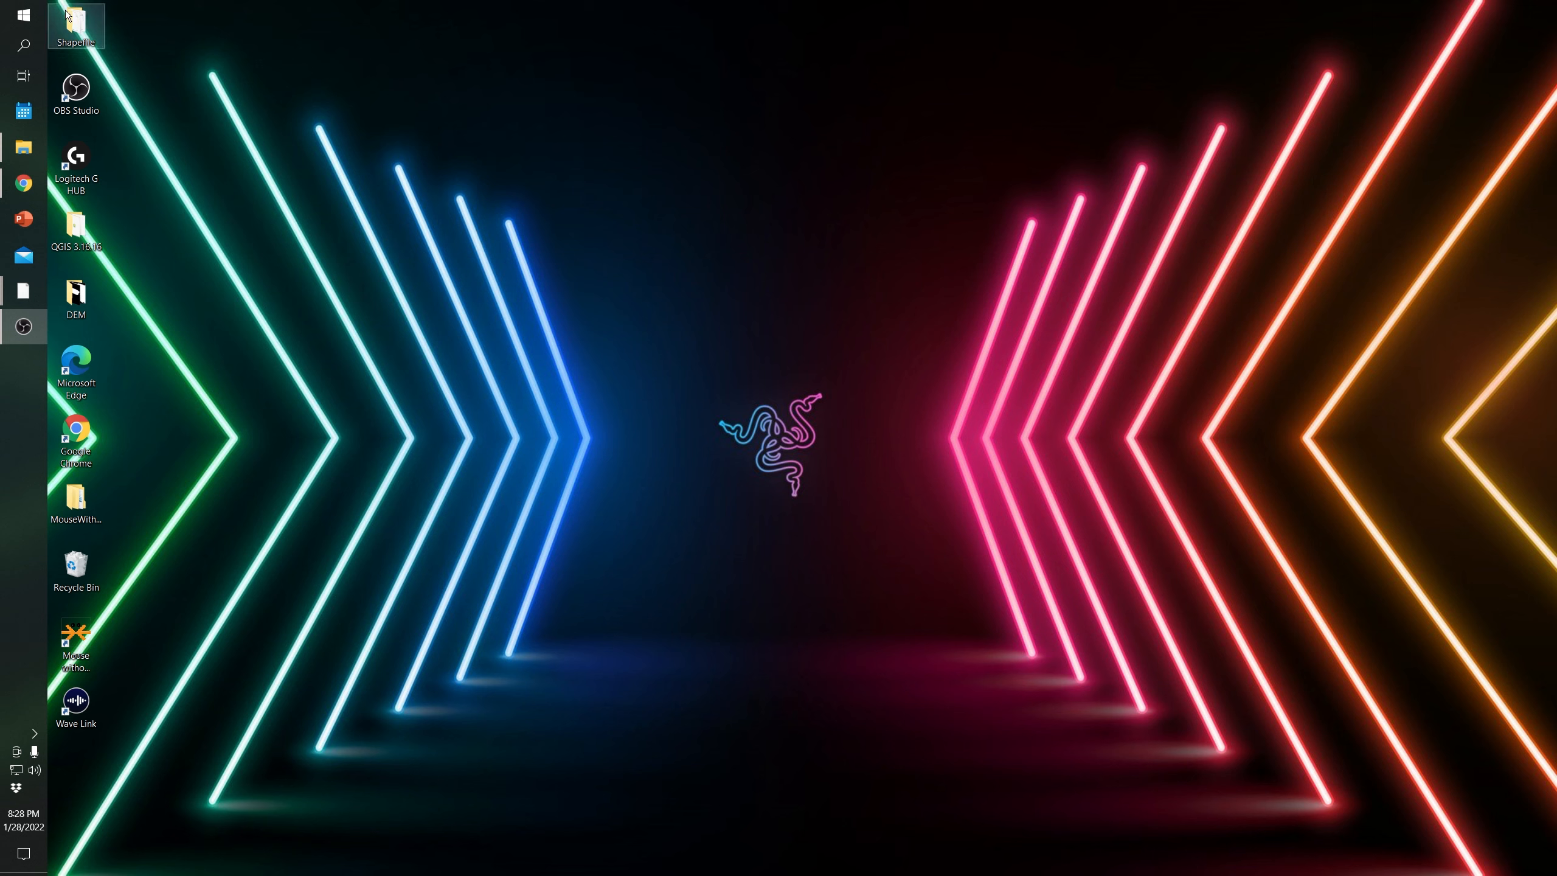
{"action": "left_click", "coordinate": [23, 14]}
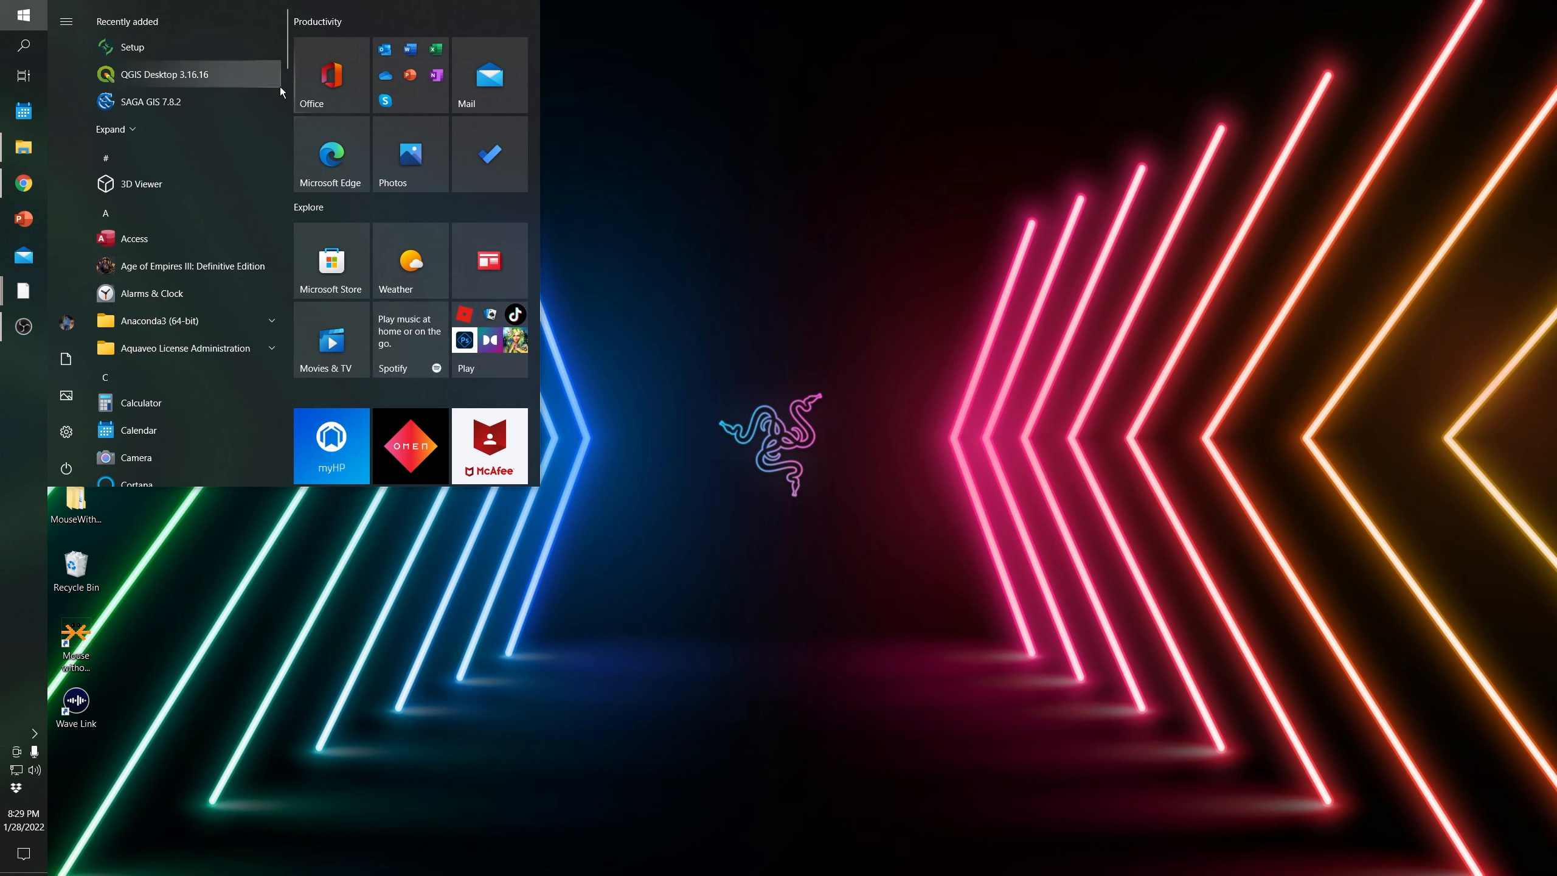
{"action": "type", "text": "anc"}
{"action": "key", "text": "BackSpace"}
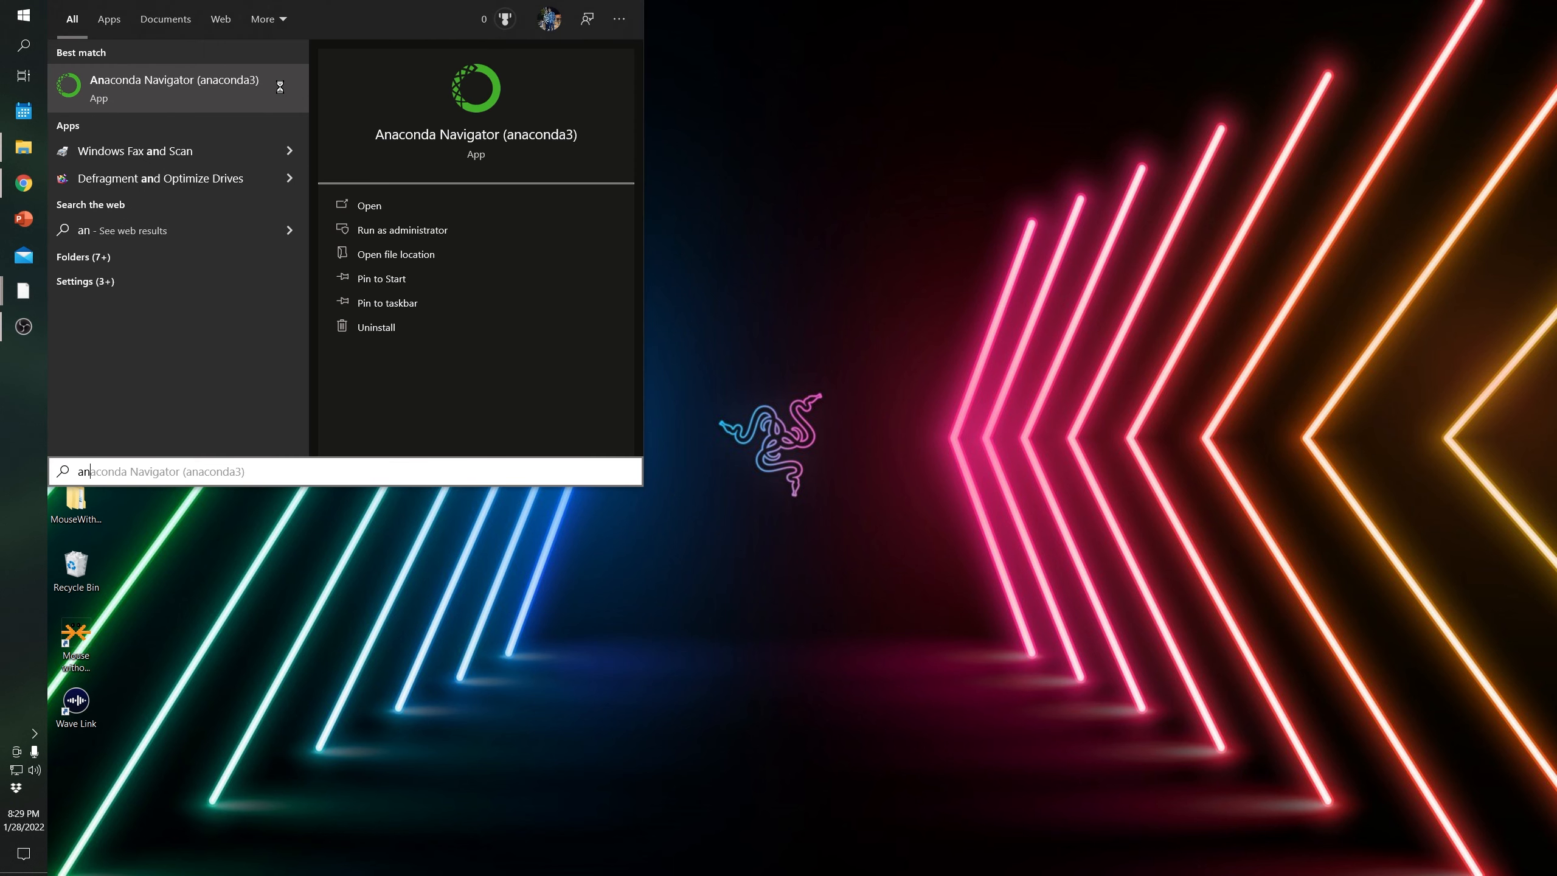
{"action": "left_click", "coordinate": [125, 94]}
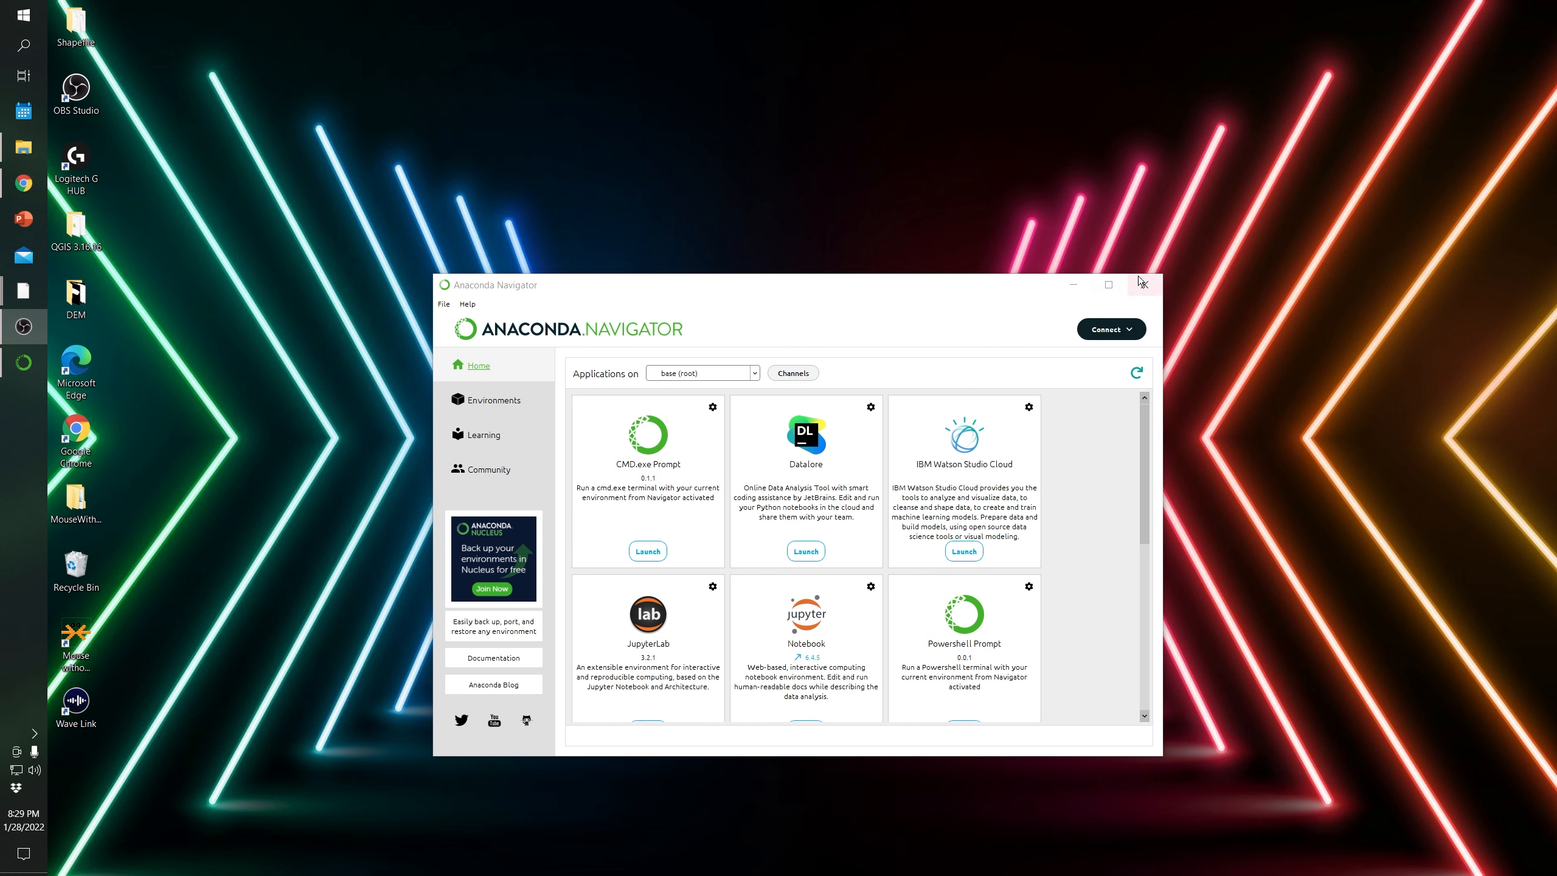
{"action": "left_click", "coordinate": [1113, 286]}
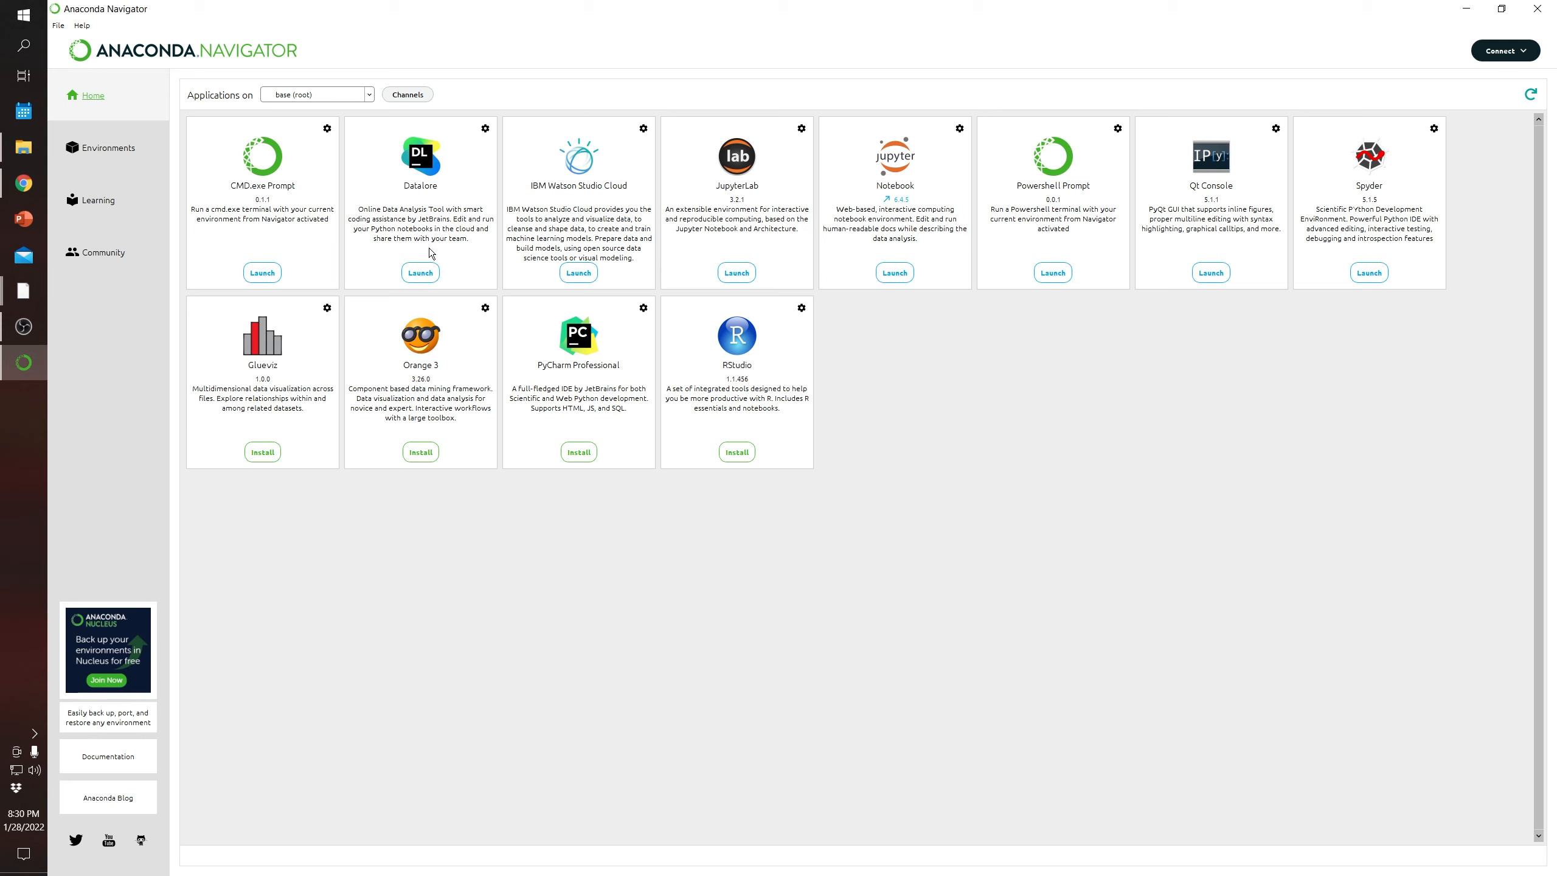
Create a new environment named Python with the Python 3.9.7 package and without R.
{"action": "left_click", "coordinate": [113, 152]}
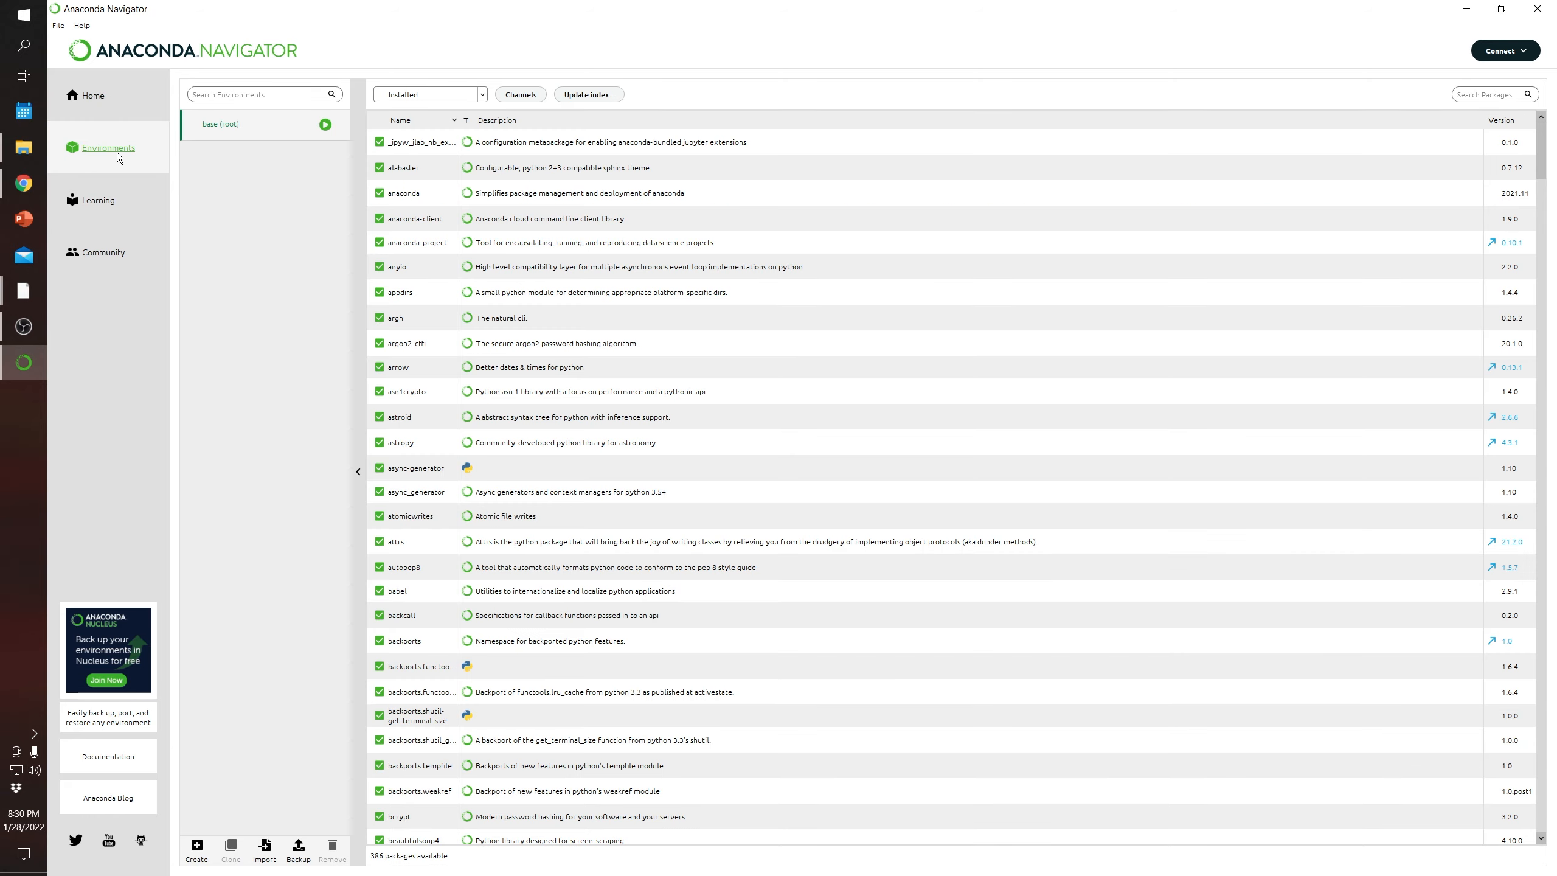
{"action": "left_click", "coordinate": [197, 852]}
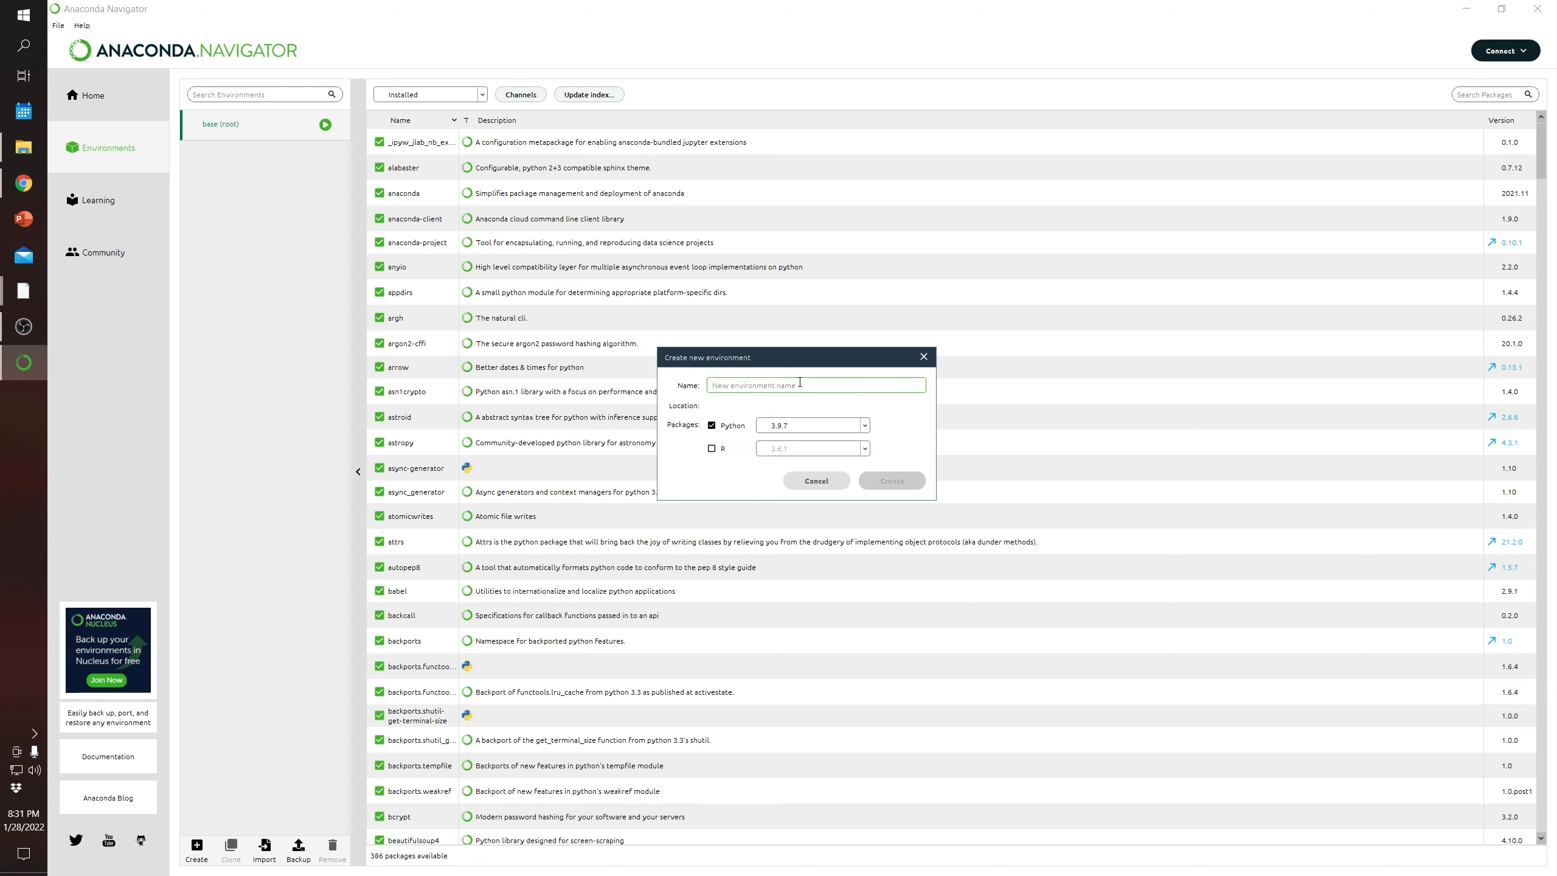
{"action": "type", "text": "Python"}
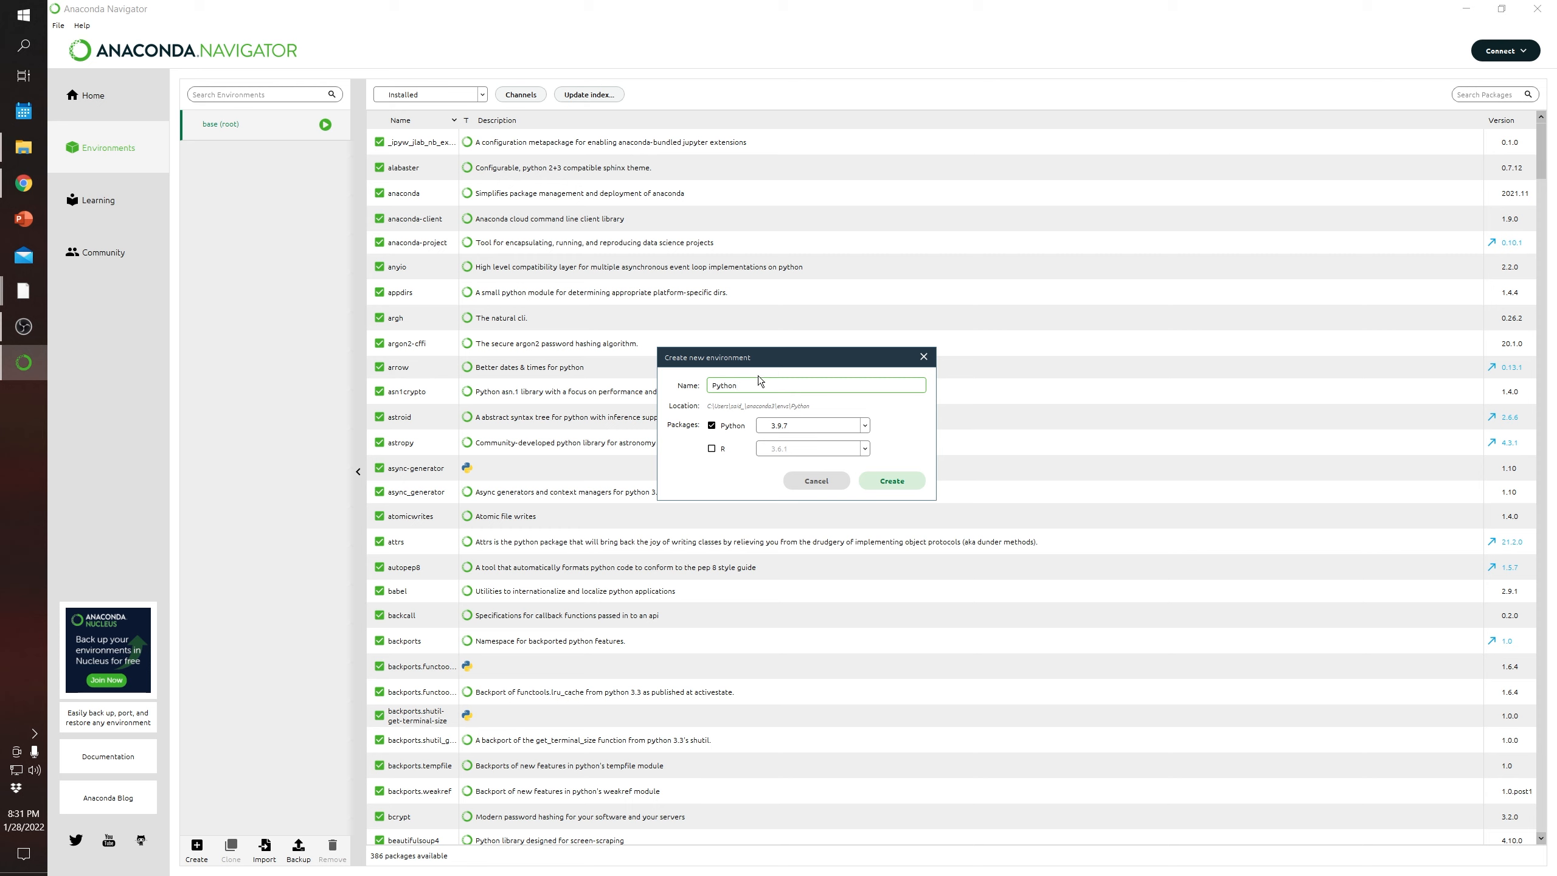
{"action": "left_click", "coordinate": [865, 424]}
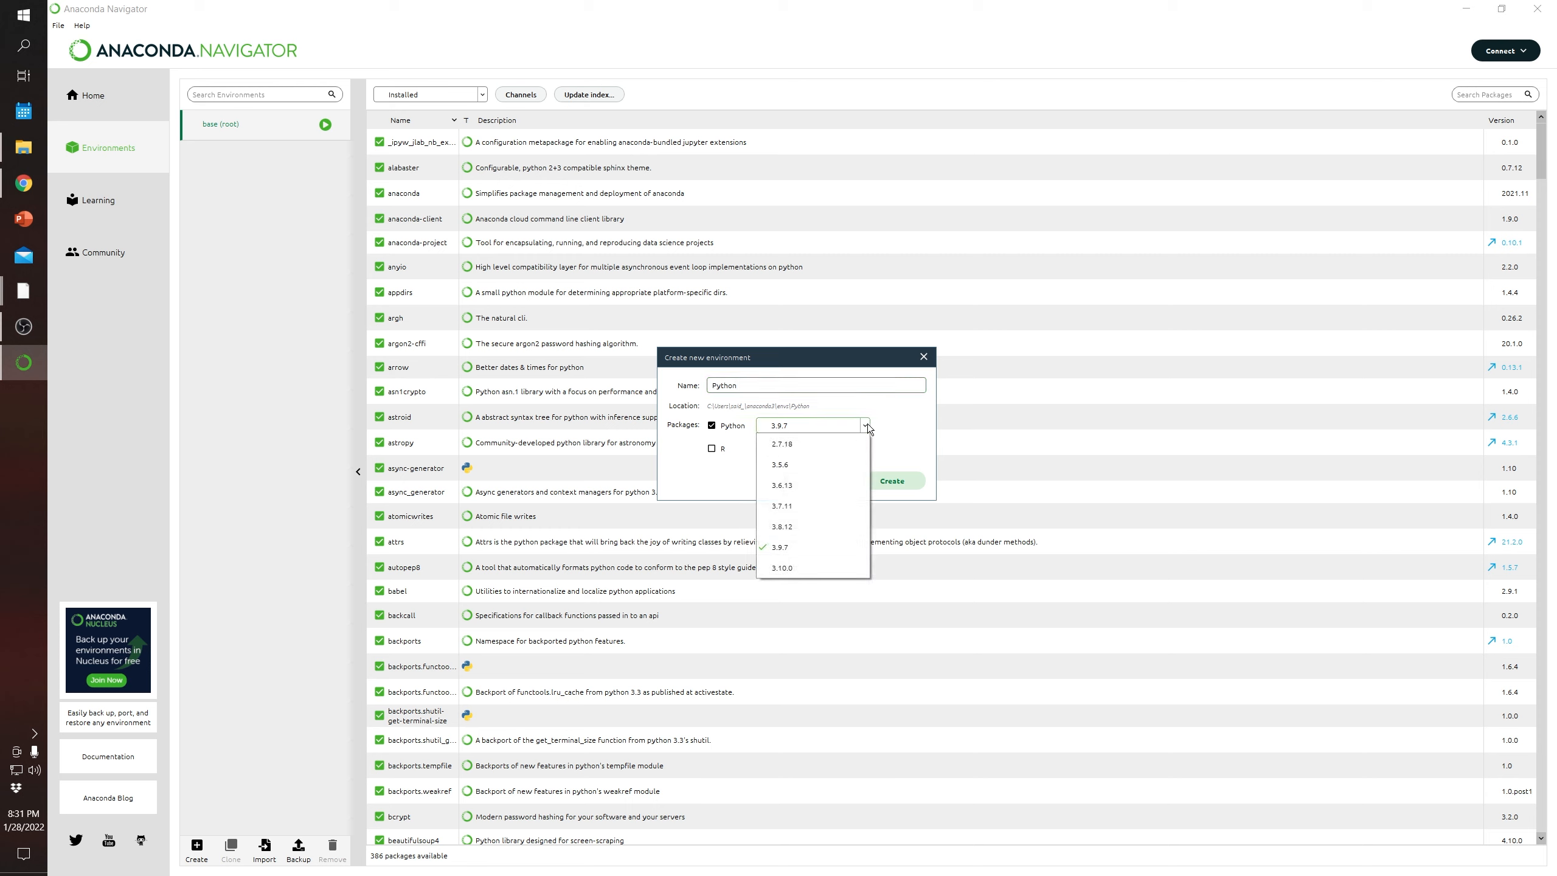
{"action": "left_click", "coordinate": [688, 466]}
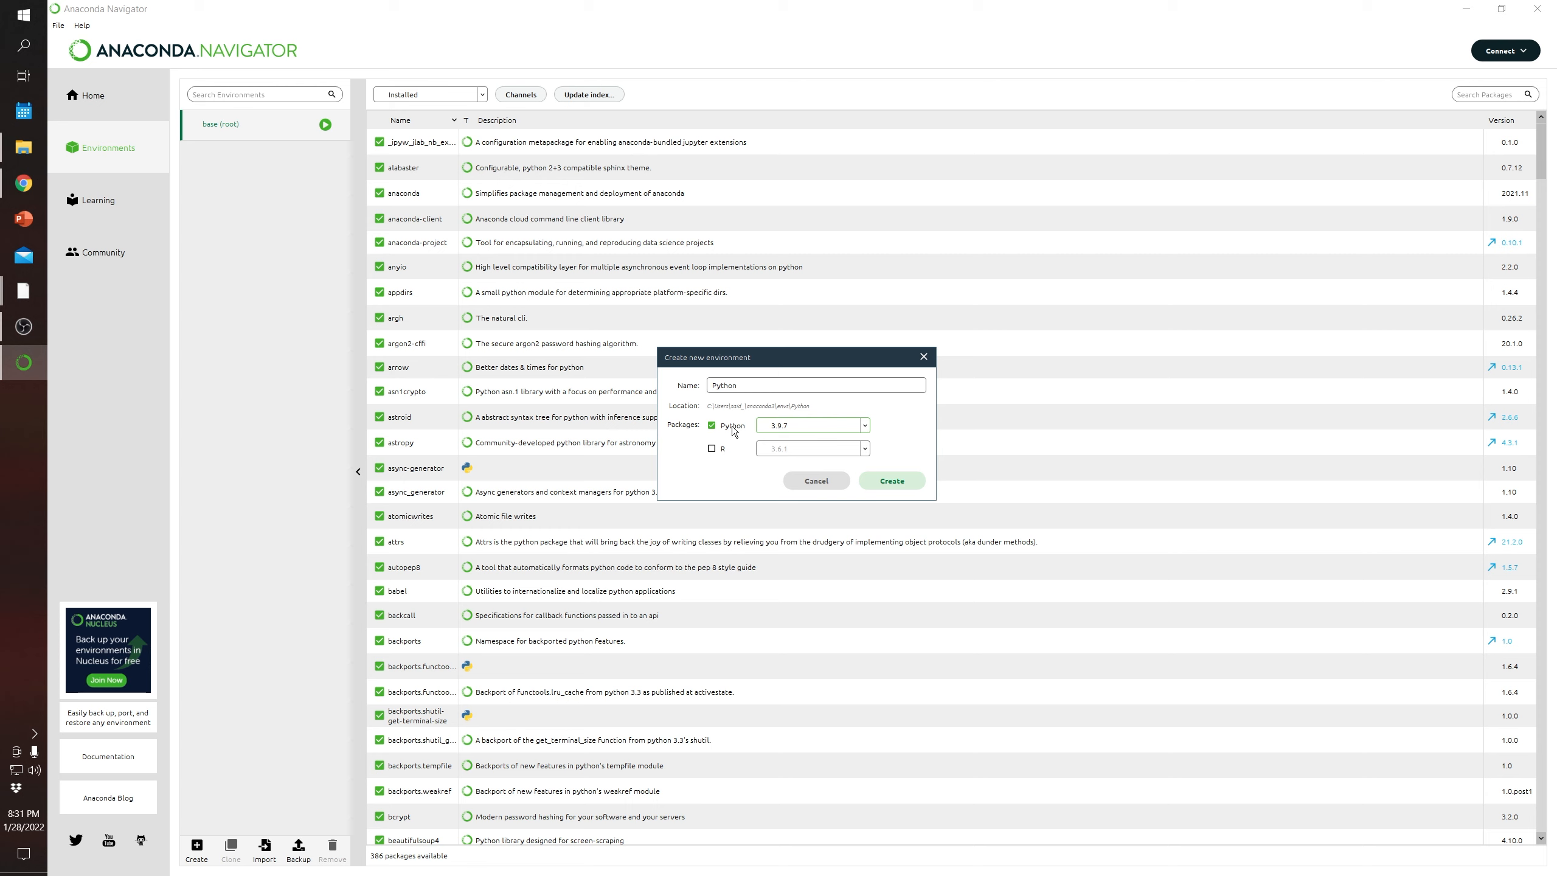
{"action": "left_click", "coordinate": [722, 449]}
{"action": "left_click", "coordinate": [725, 449]}
{"action": "left_click", "coordinate": [866, 427]}
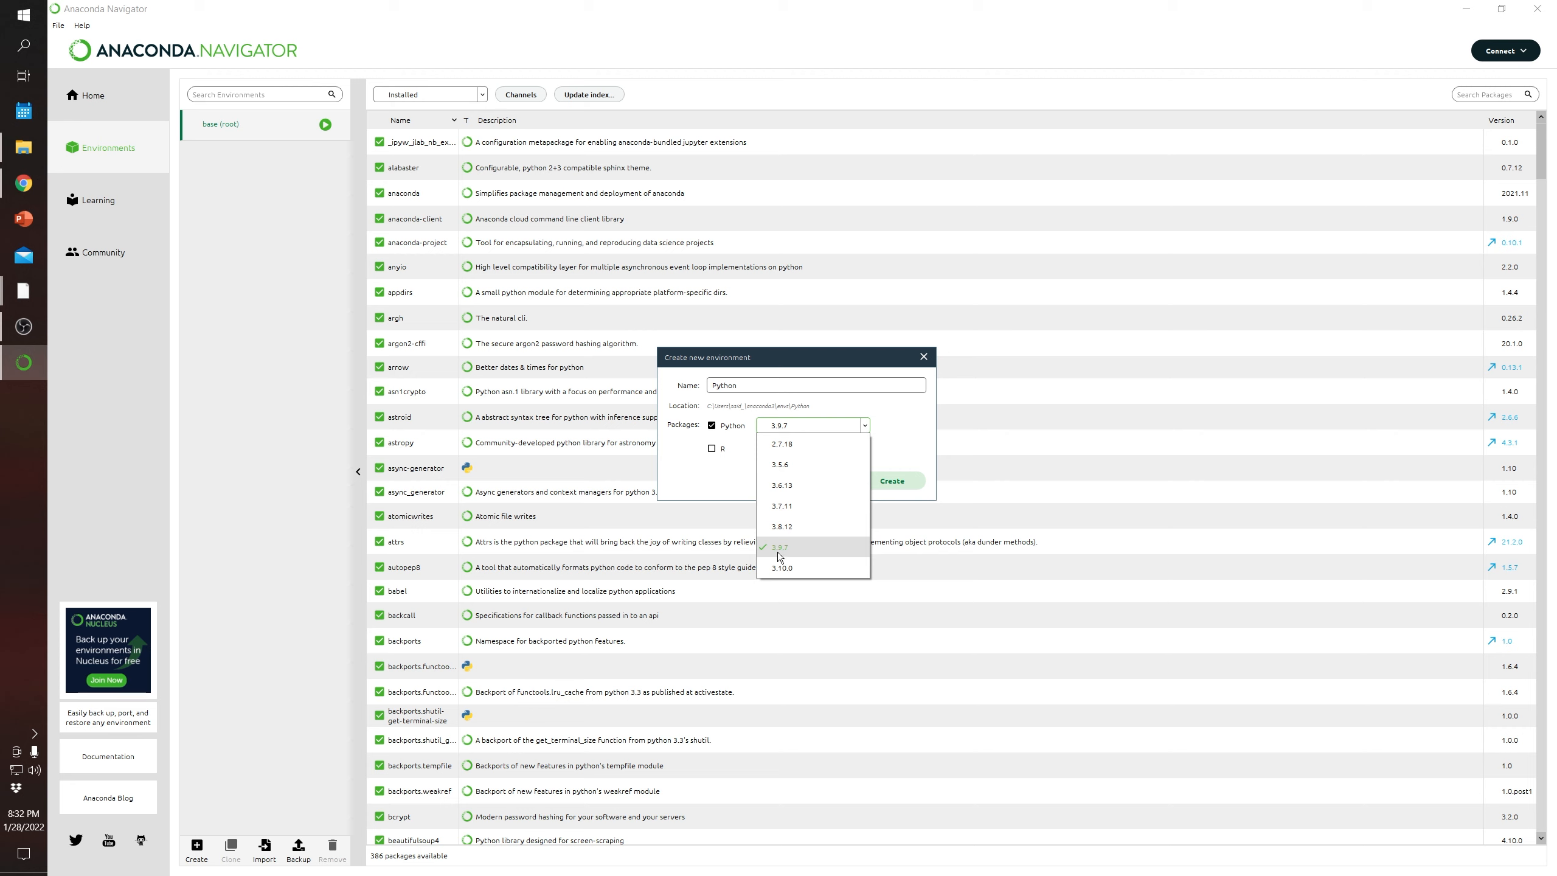
{"action": "left_click", "coordinate": [877, 461]}
{"action": "left_click", "coordinate": [891, 482]}
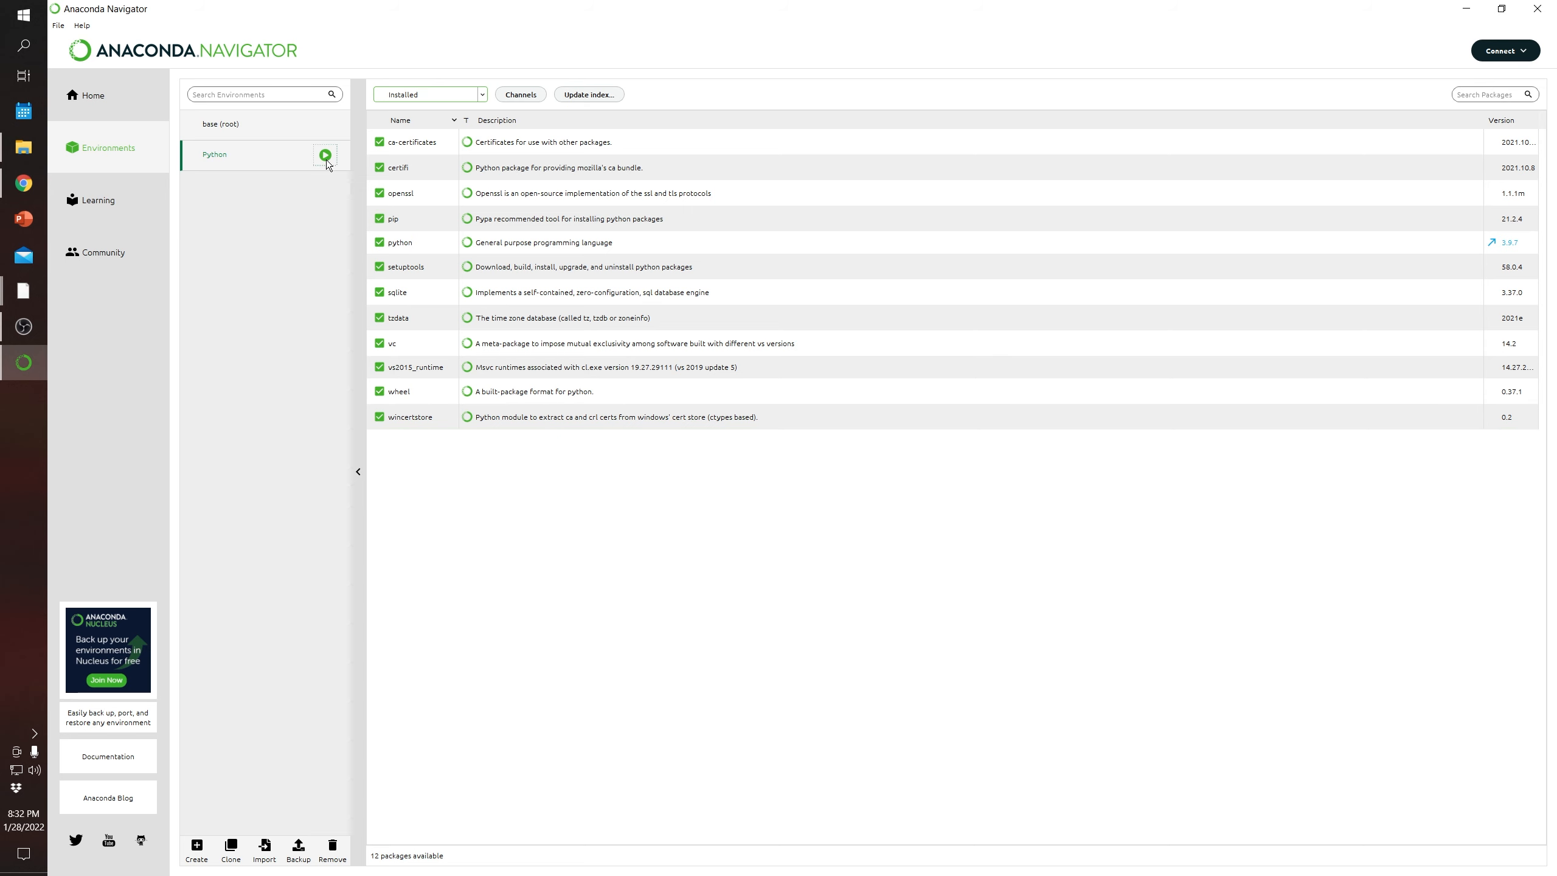
Install Jupyter Notebook 6.4.6 in the Python environment from the Navigator home applications.
{"action": "left_click", "coordinate": [98, 112]}
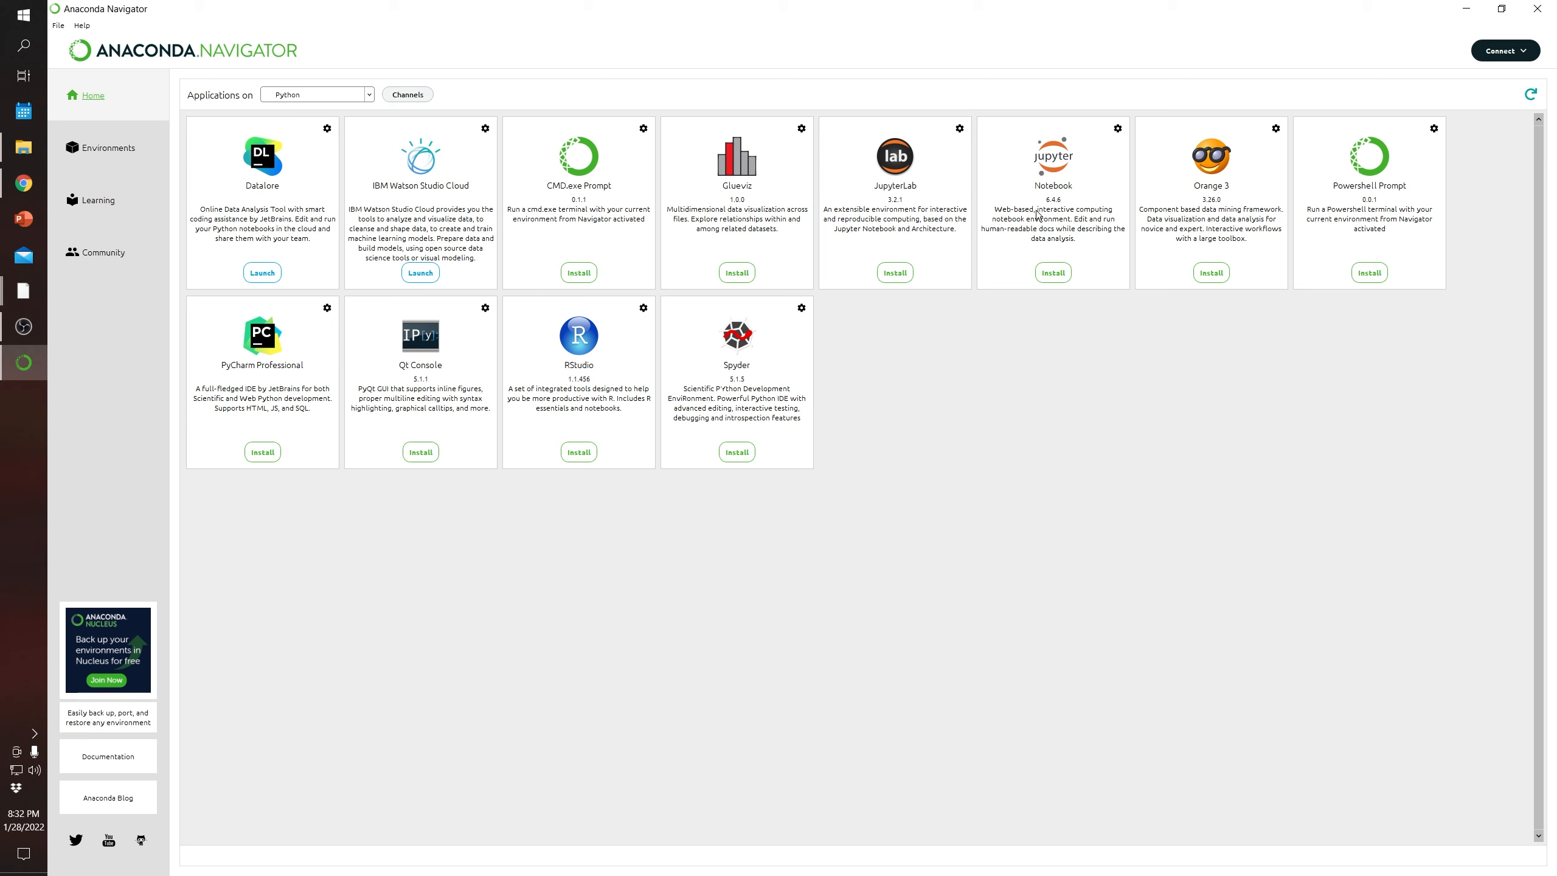
{"action": "left_click", "coordinate": [1056, 279]}
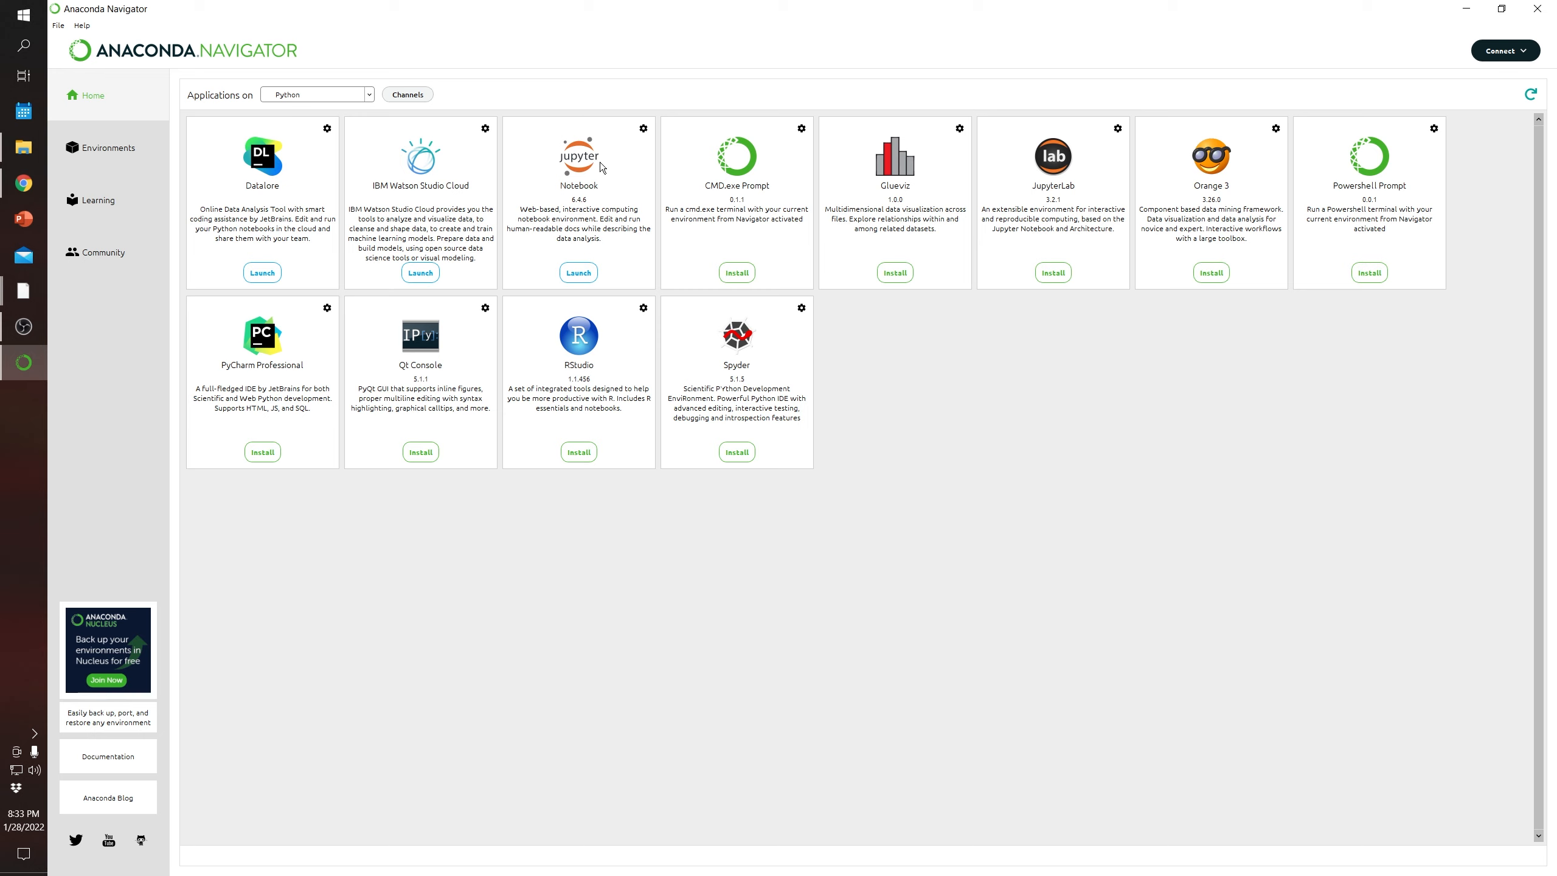
Install JupyterLab 3.2.1 and Spyder 5.1.5 in the Python environment.
{"action": "left_click", "coordinate": [1053, 274]}
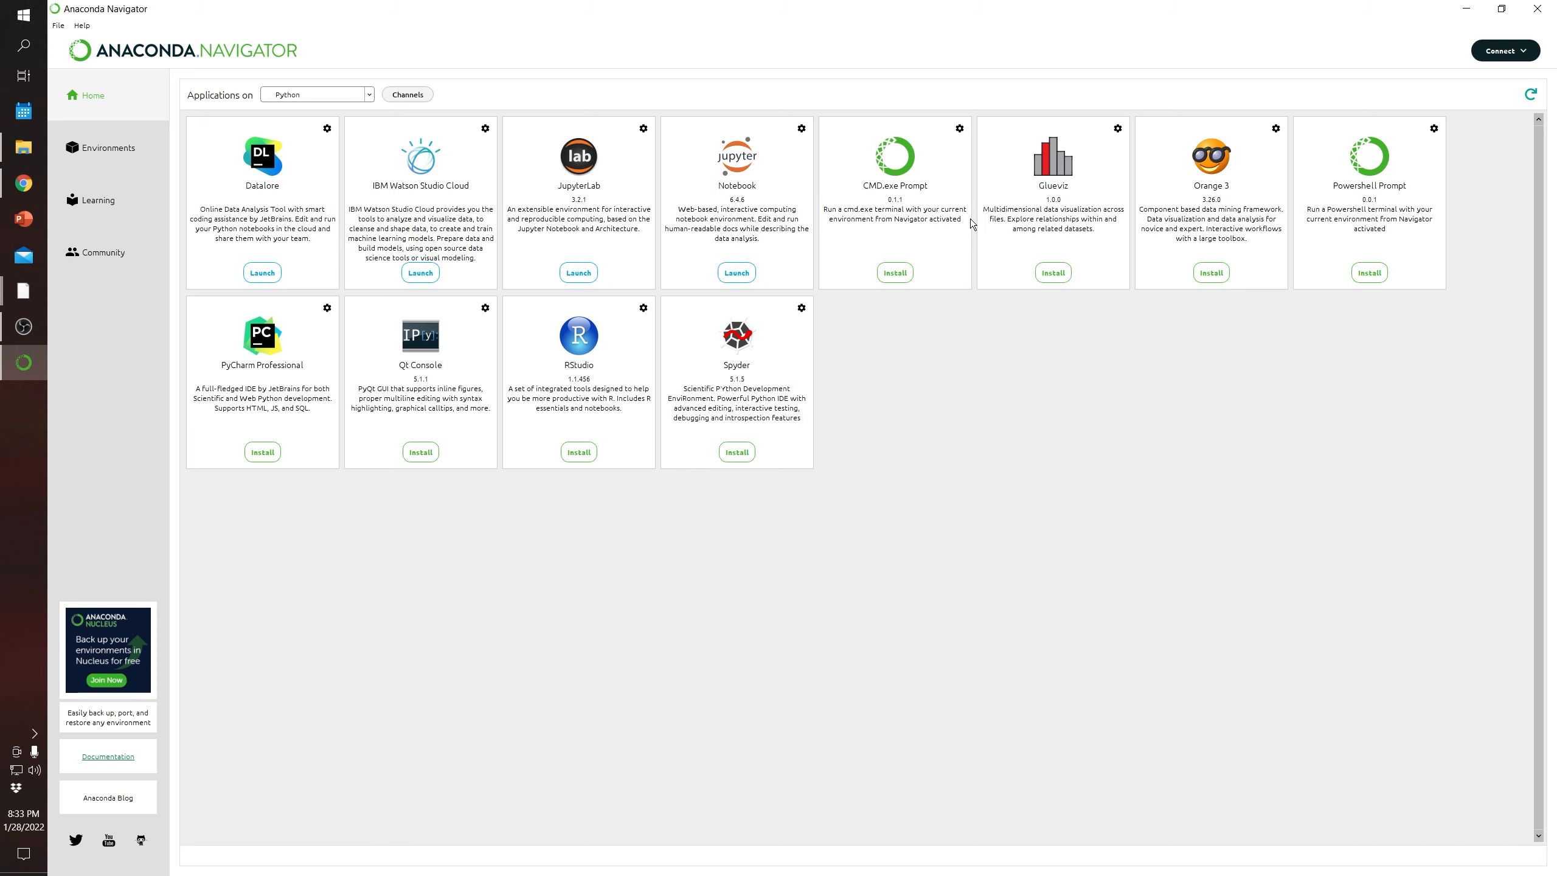
{"action": "left_click", "coordinate": [736, 461]}
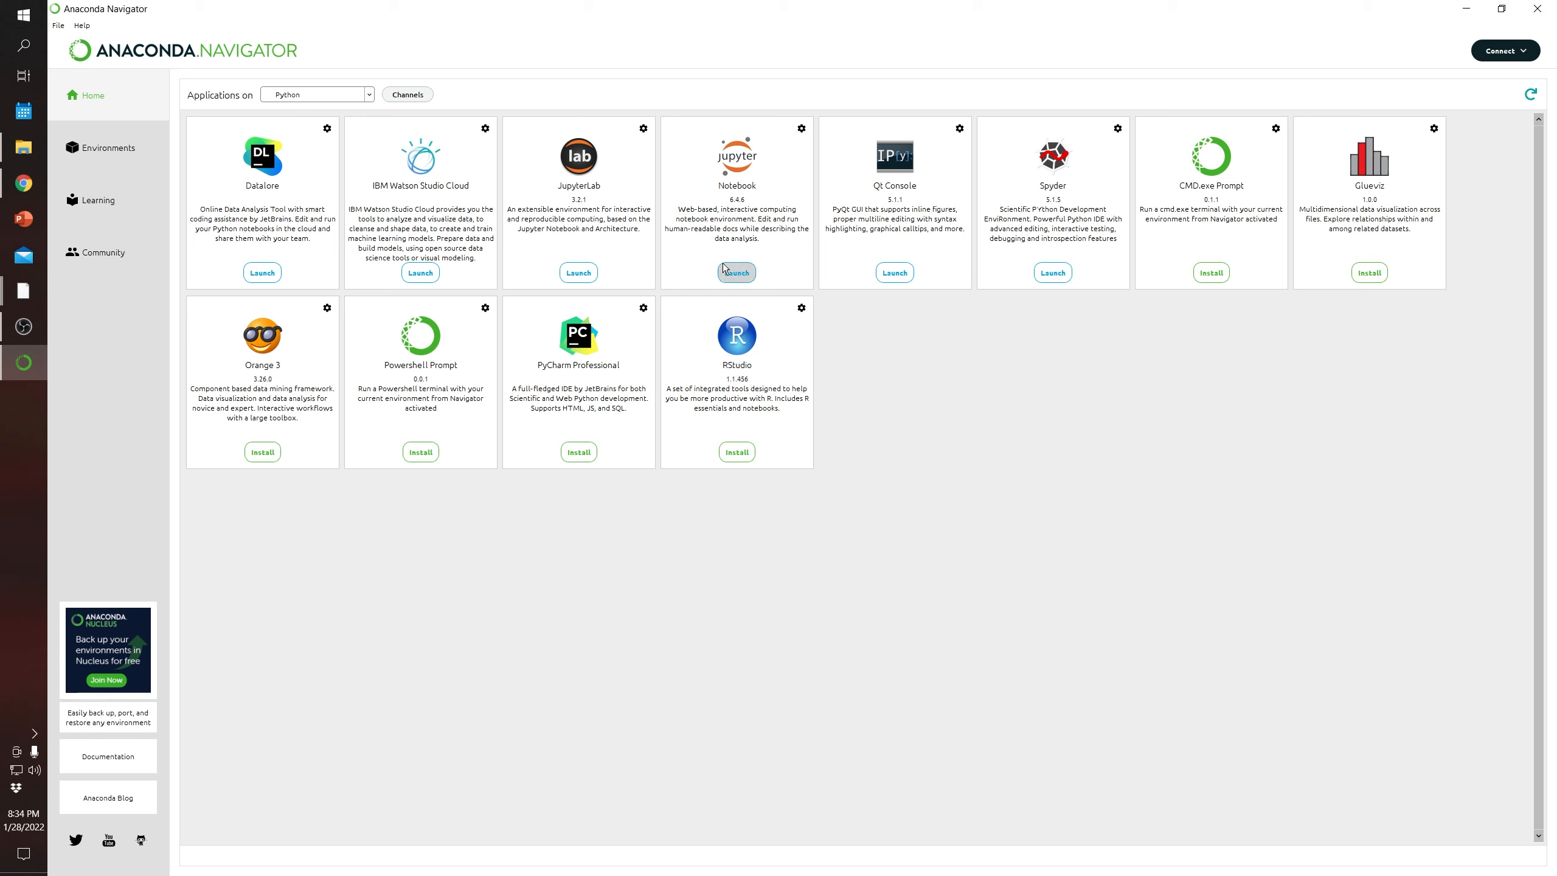
Launch Jupyter Notebook from the Python environment, maximize its browser window, and create a new folder in the root directory.
{"action": "left_click", "coordinate": [735, 276]}
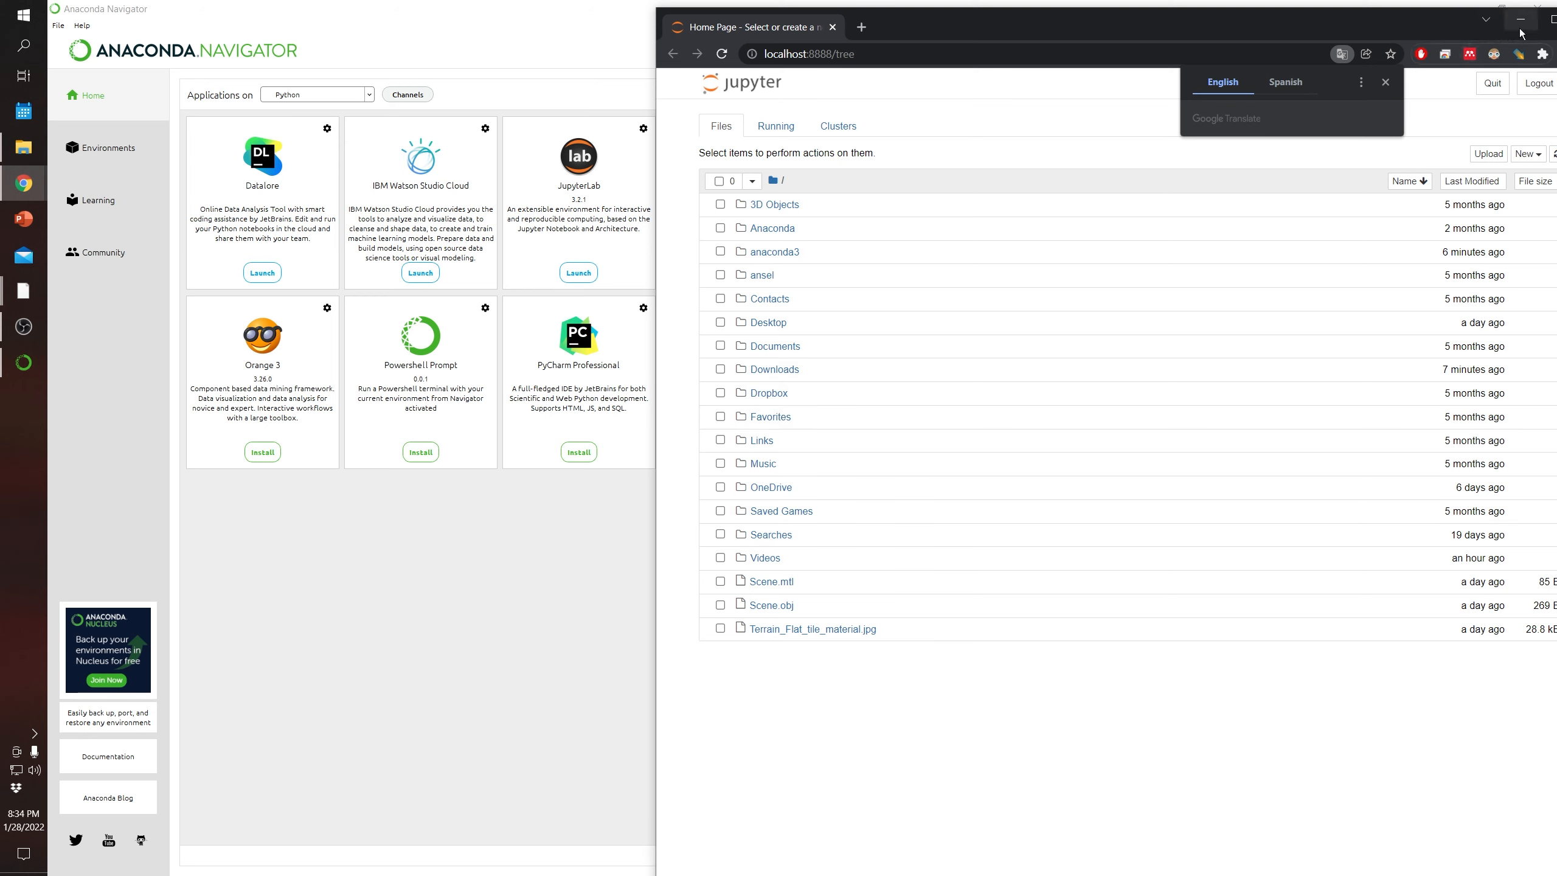
{"action": "left_click", "coordinate": [1552, 19]}
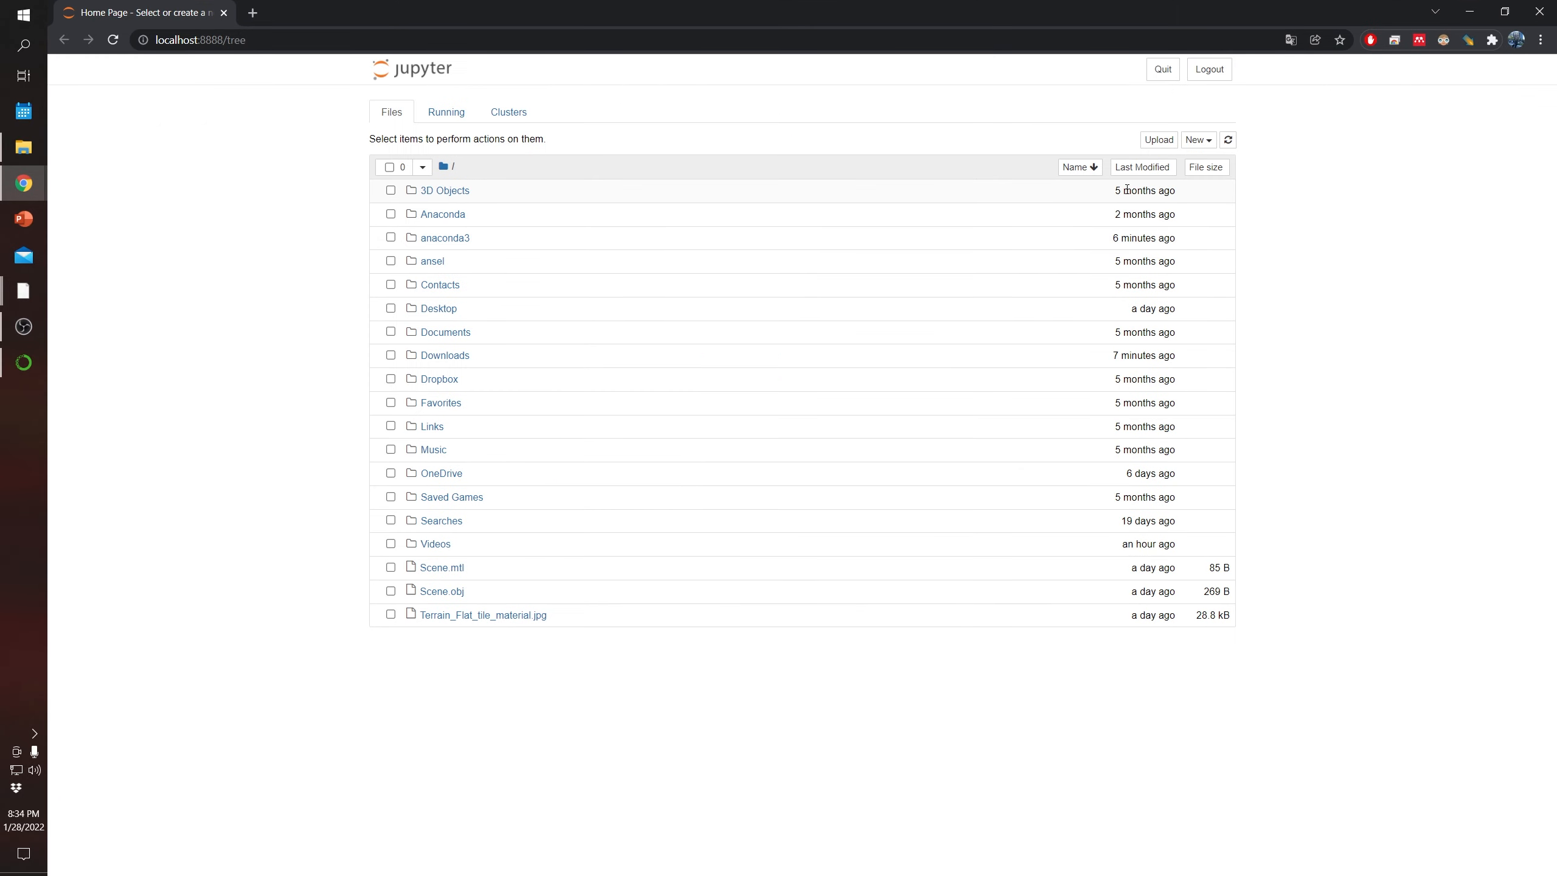
{"action": "left_click", "coordinate": [1206, 142]}
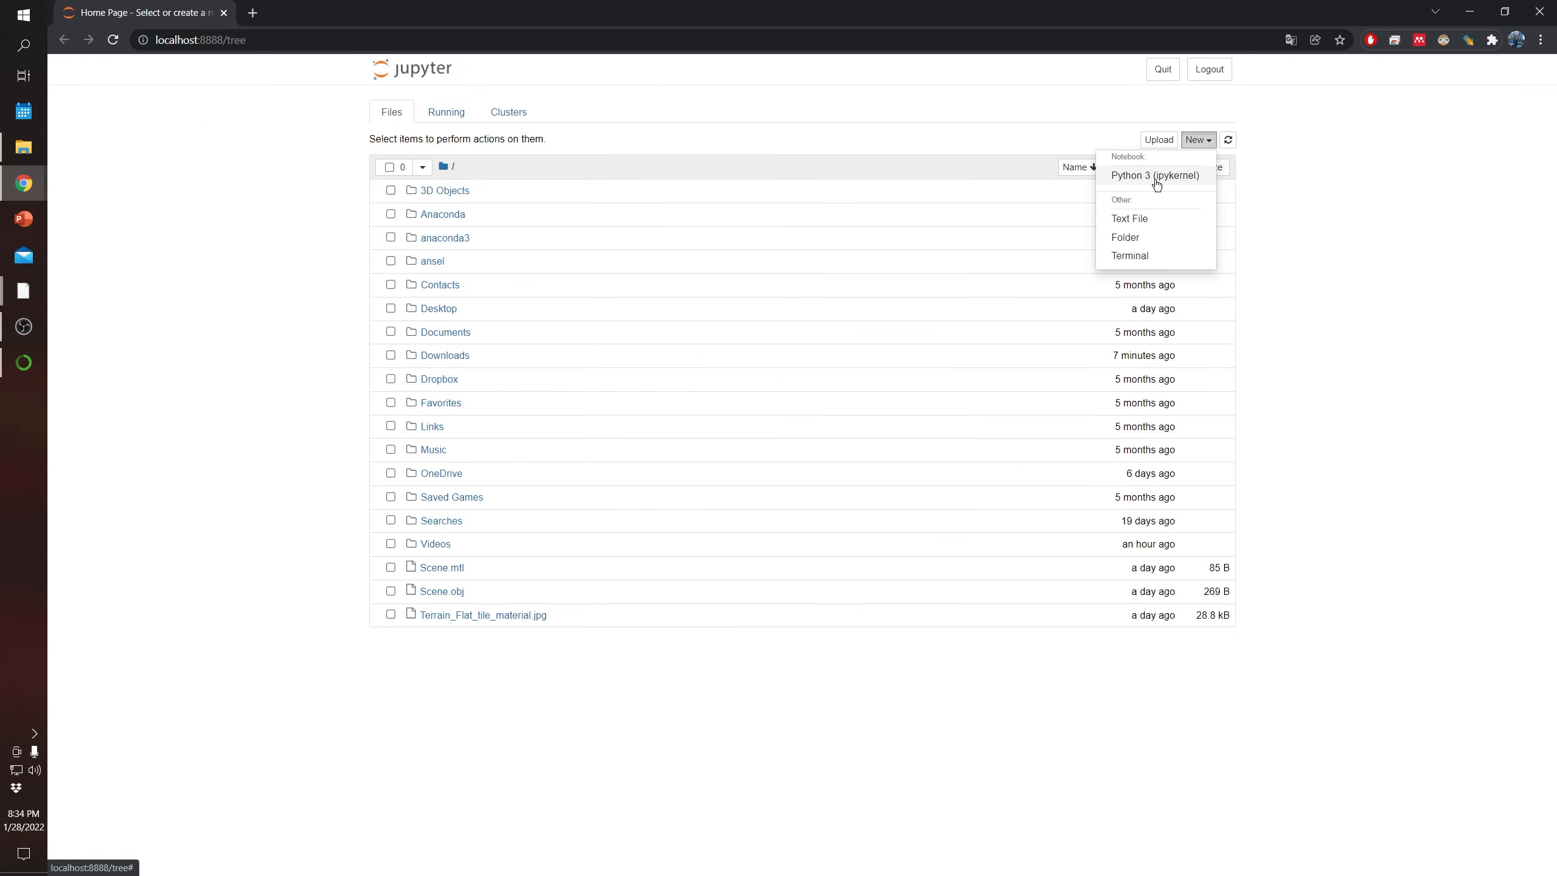
{"action": "left_click", "coordinate": [1140, 240]}
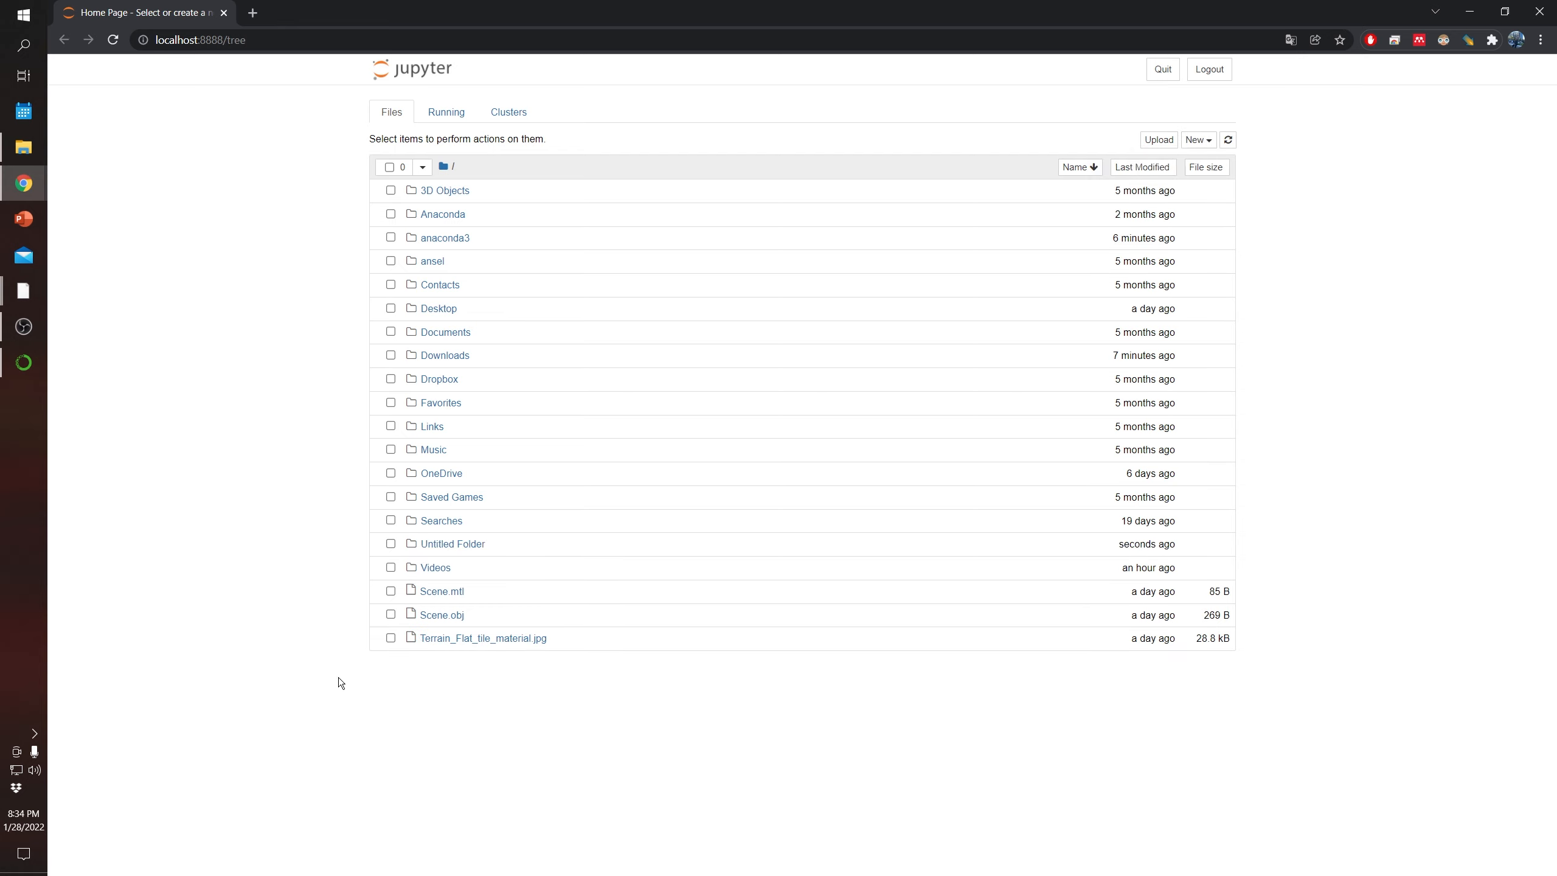
Rename the new untitled folder as Jupyter_Notebook.
{"action": "left_click", "coordinate": [390, 544]}
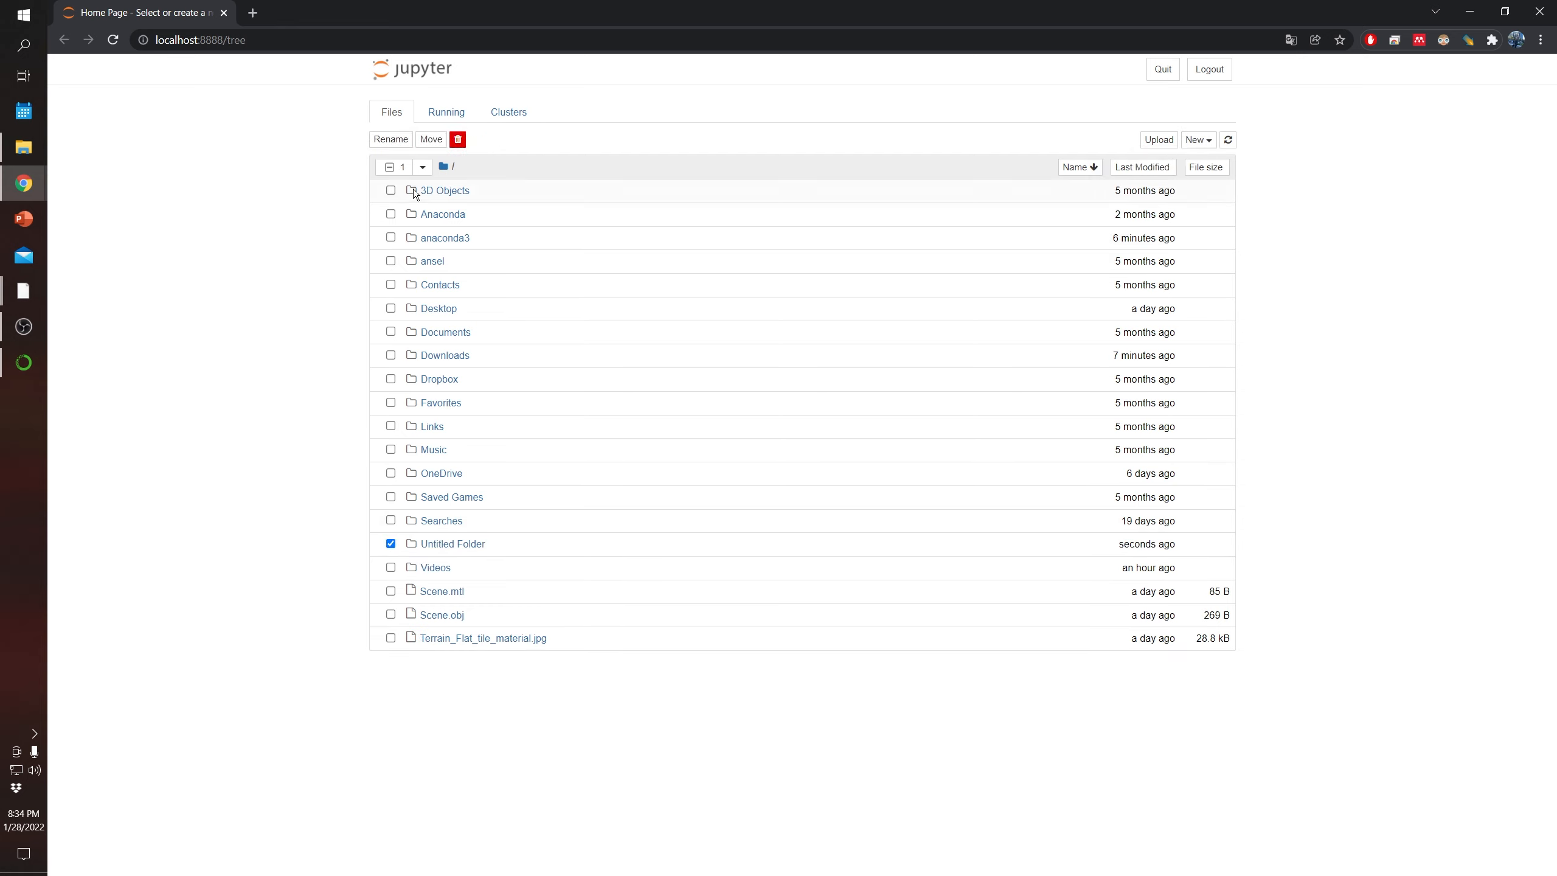
{"action": "left_click", "coordinate": [390, 140]}
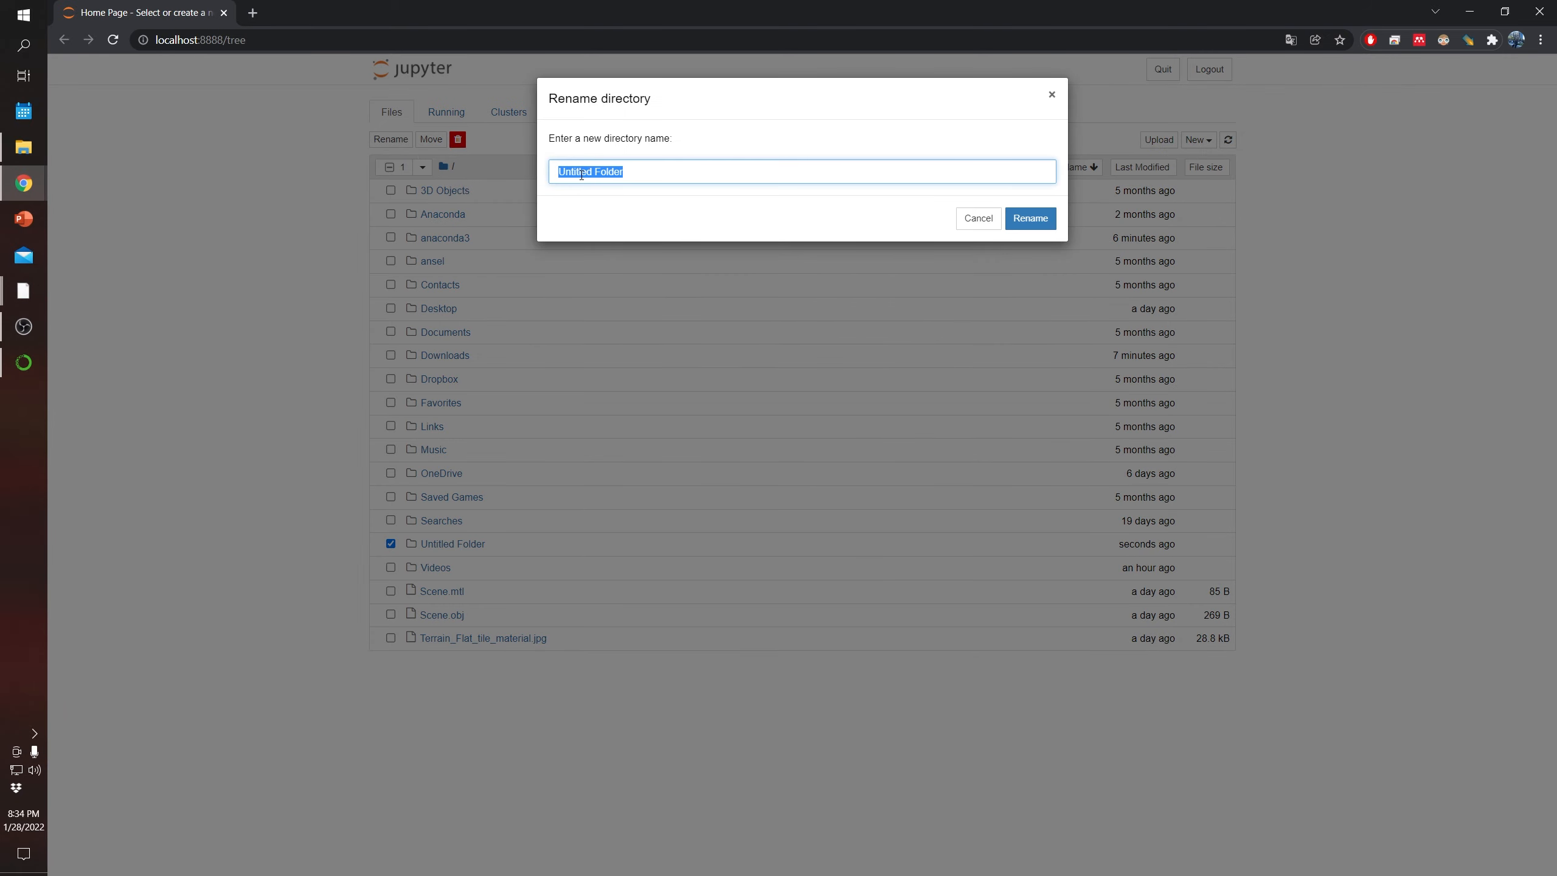
{"action": "type", "text": "P"}
{"action": "type", "text": "book"}
{"action": "left_click", "coordinate": [1030, 218]}
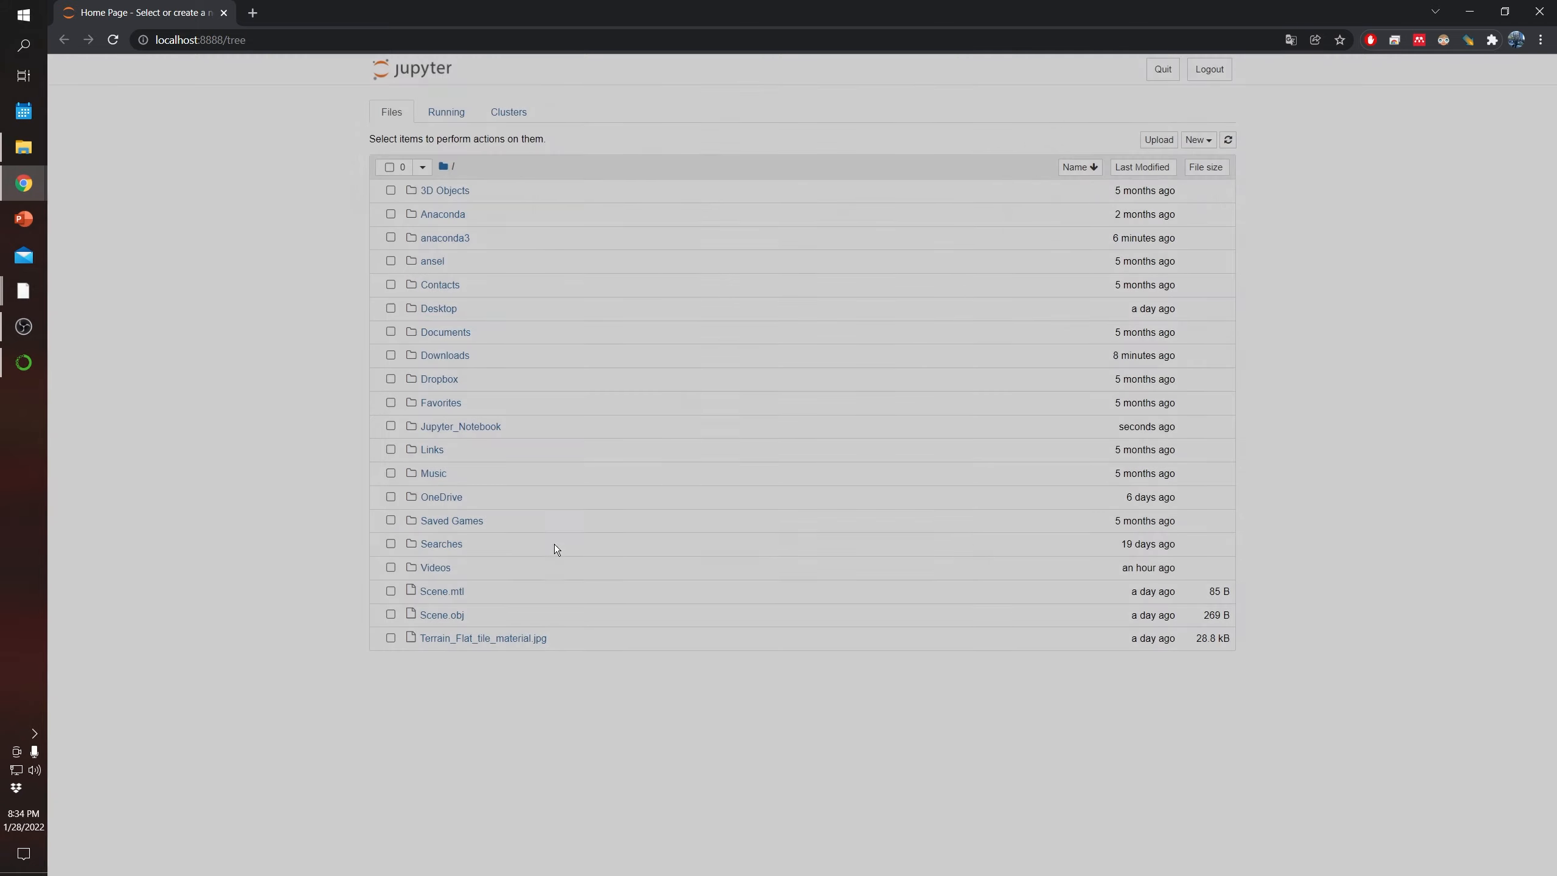
Open the Jupyter_Notebook folder and create a new Python 3 (ipykernel) notebook in it.
{"action": "left_click", "coordinate": [442, 429]}
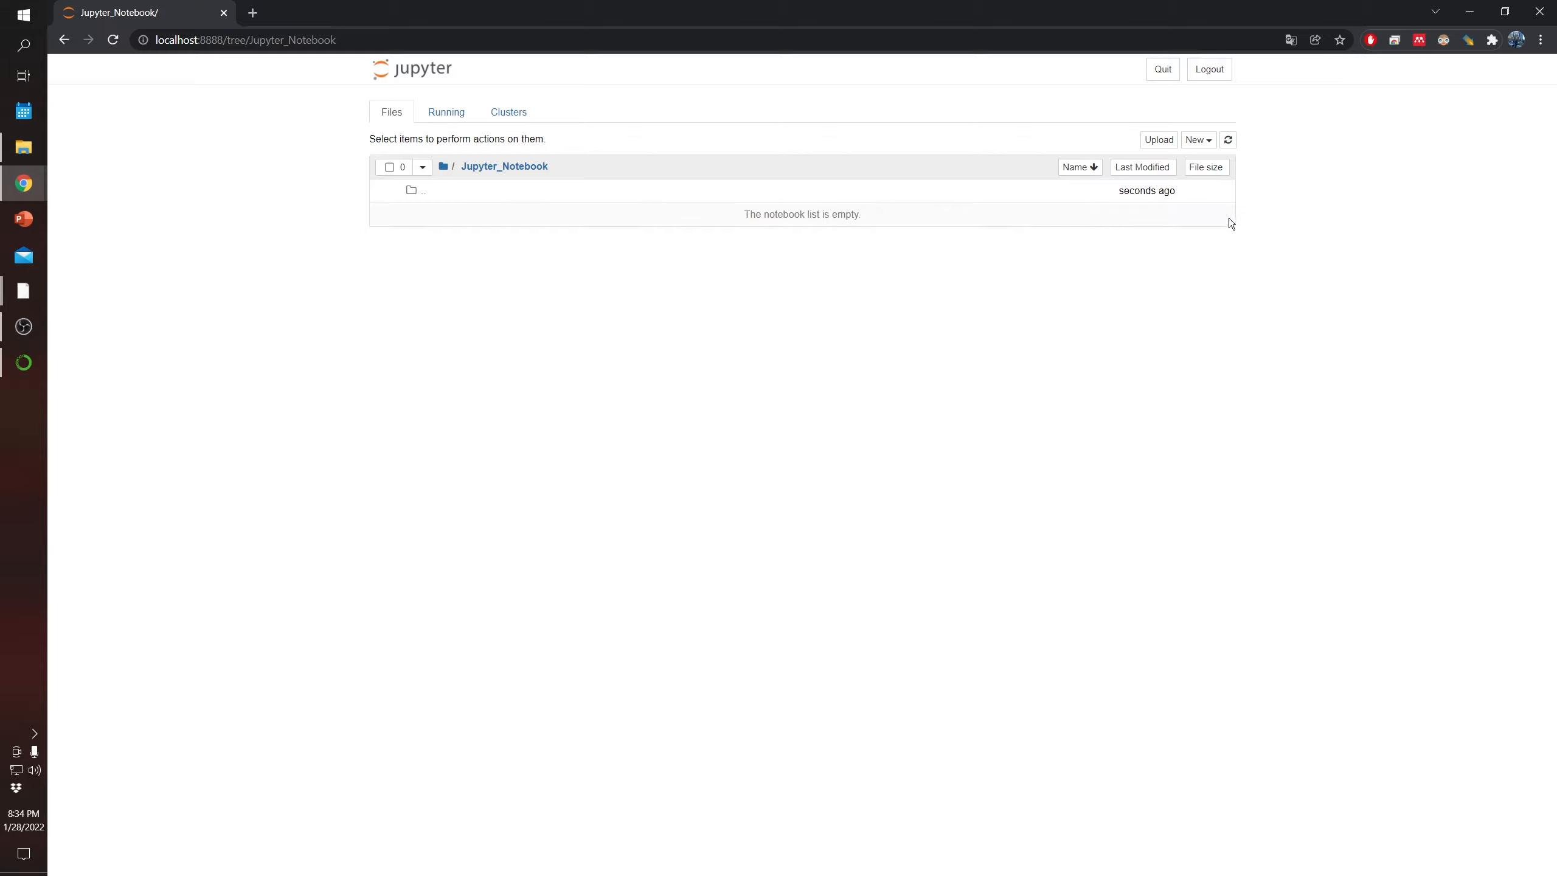
{"action": "left_click", "coordinate": [1199, 141]}
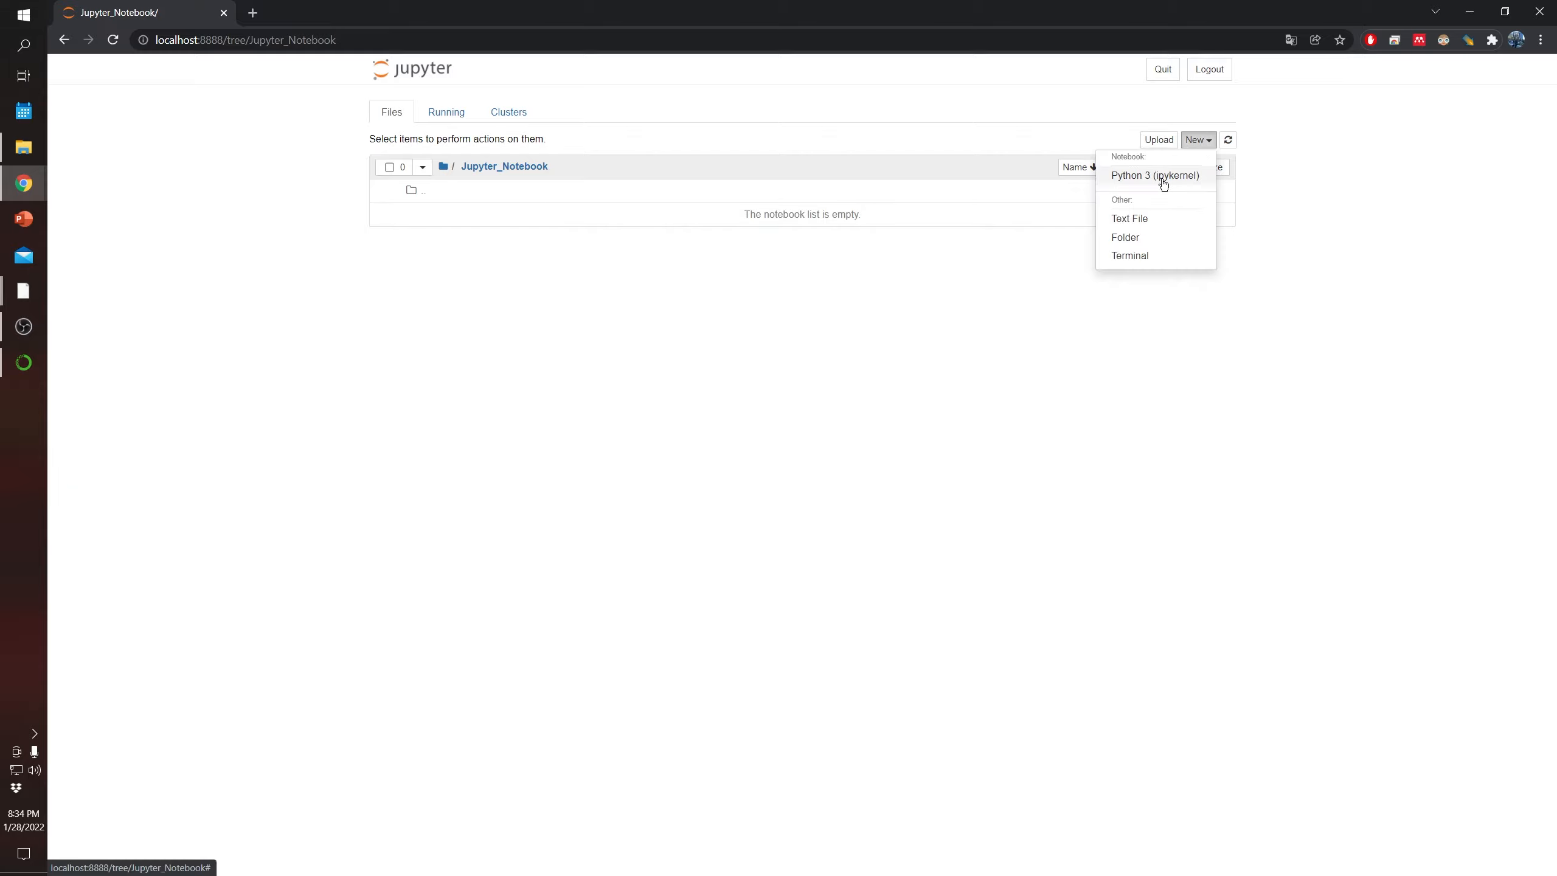
{"action": "left_click", "coordinate": [1199, 142]}
{"action": "left_click", "coordinate": [1200, 143]}
{"action": "left_click", "coordinate": [1144, 178]}
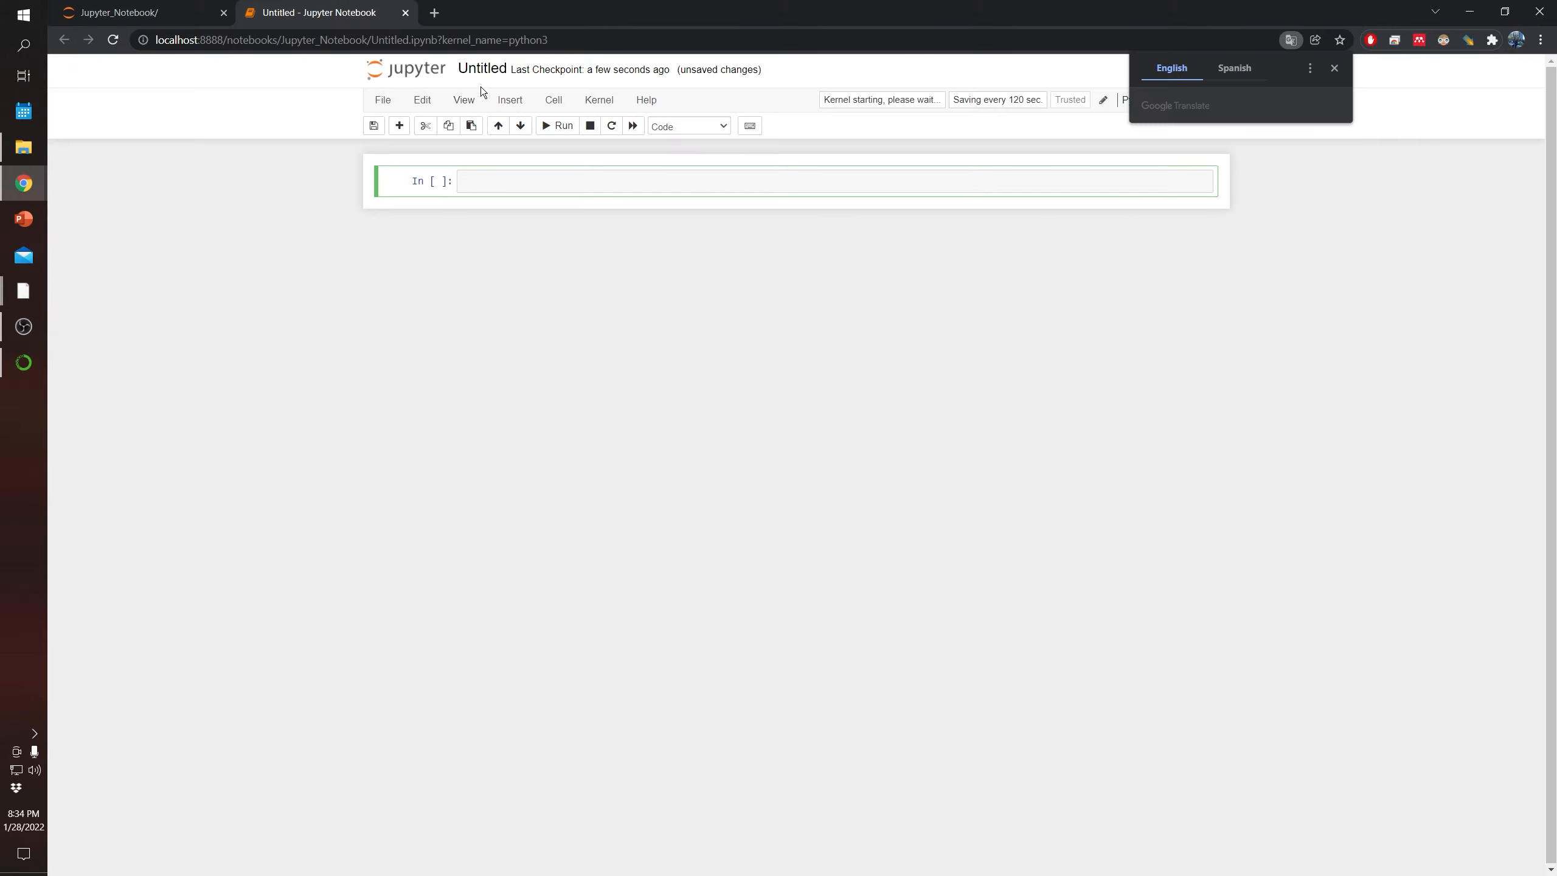
Rename the untitled notebook as Script.
{"action": "left_click", "coordinate": [494, 70]}
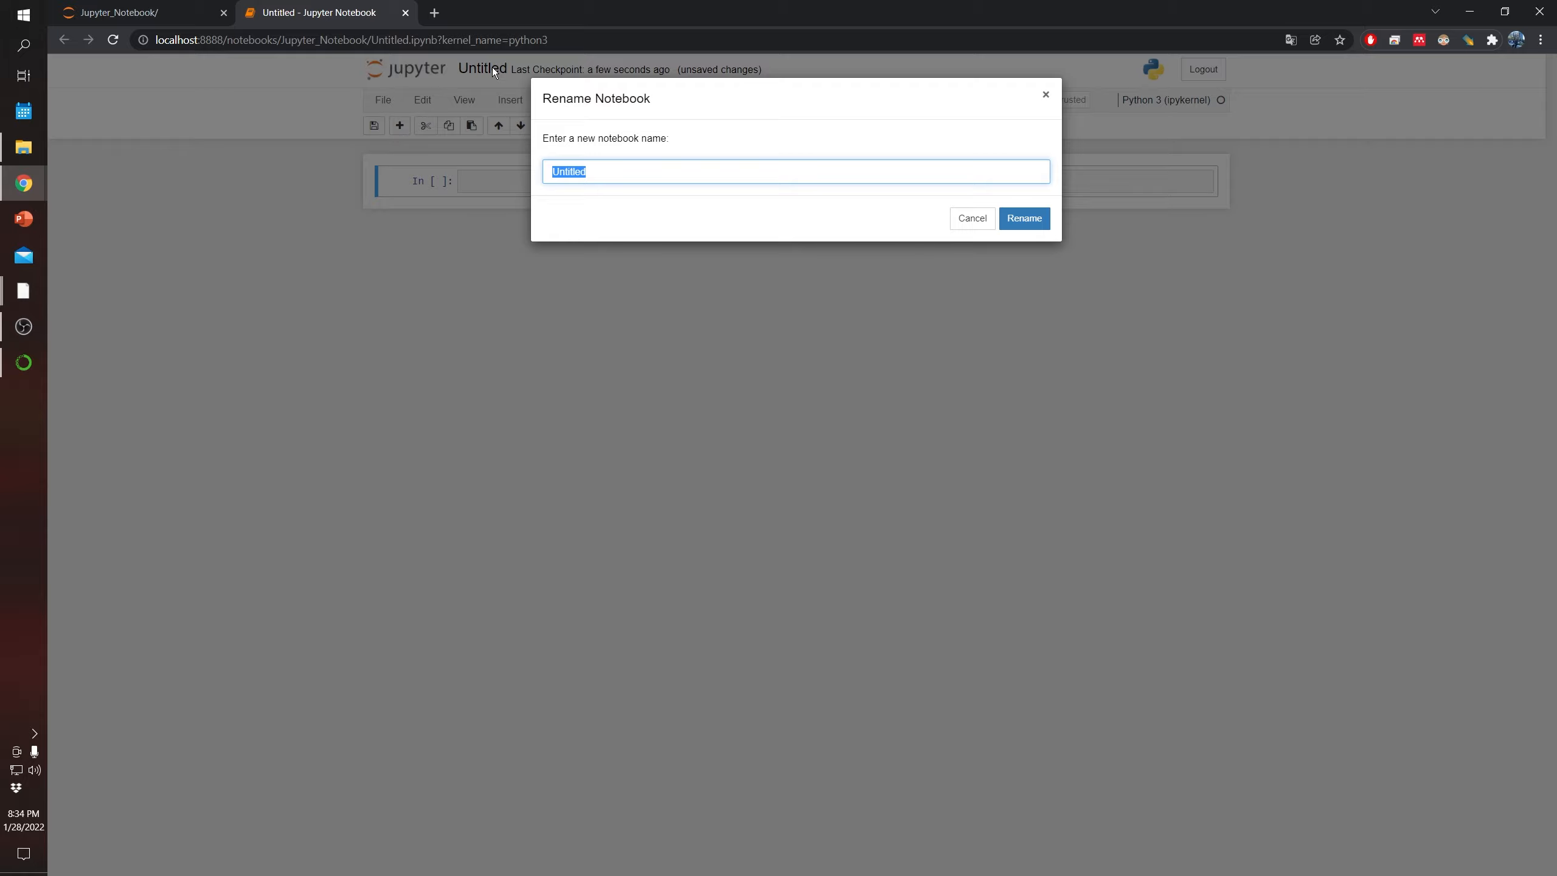
{"action": "type", "text": "Script"}
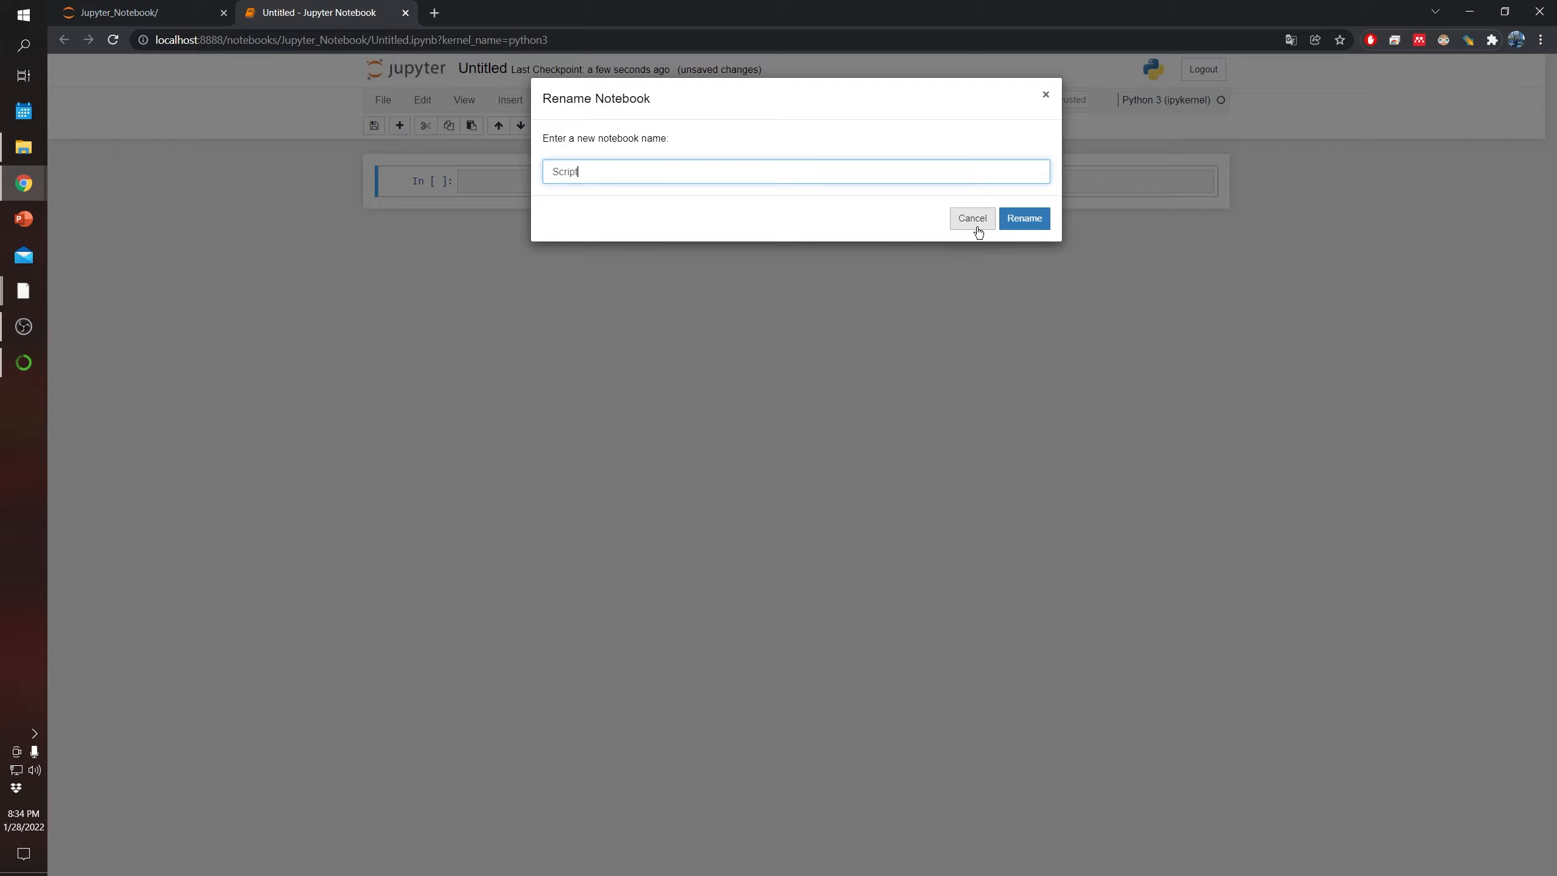
{"action": "left_click", "coordinate": [1024, 219]}
Rename the notebook as Python.
{"action": "left_click", "coordinate": [480, 70]}
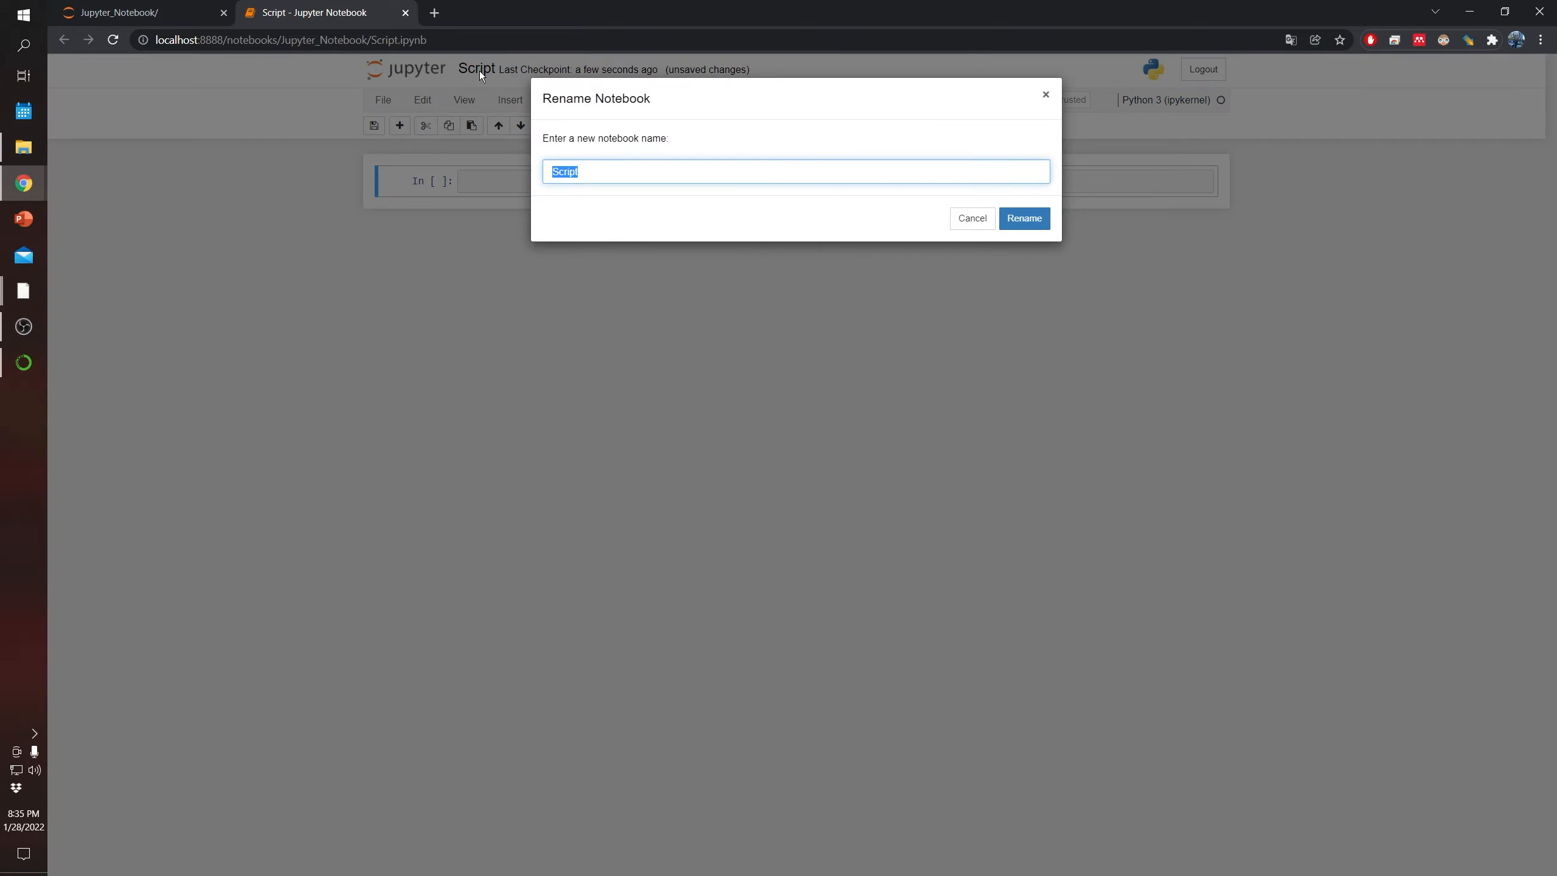
{"action": "type", "text": "Python"}
{"action": "left_click", "coordinate": [1024, 218]}
Enter 2+2 in the first notebook cell and run it.
{"action": "left_click", "coordinate": [471, 179]}
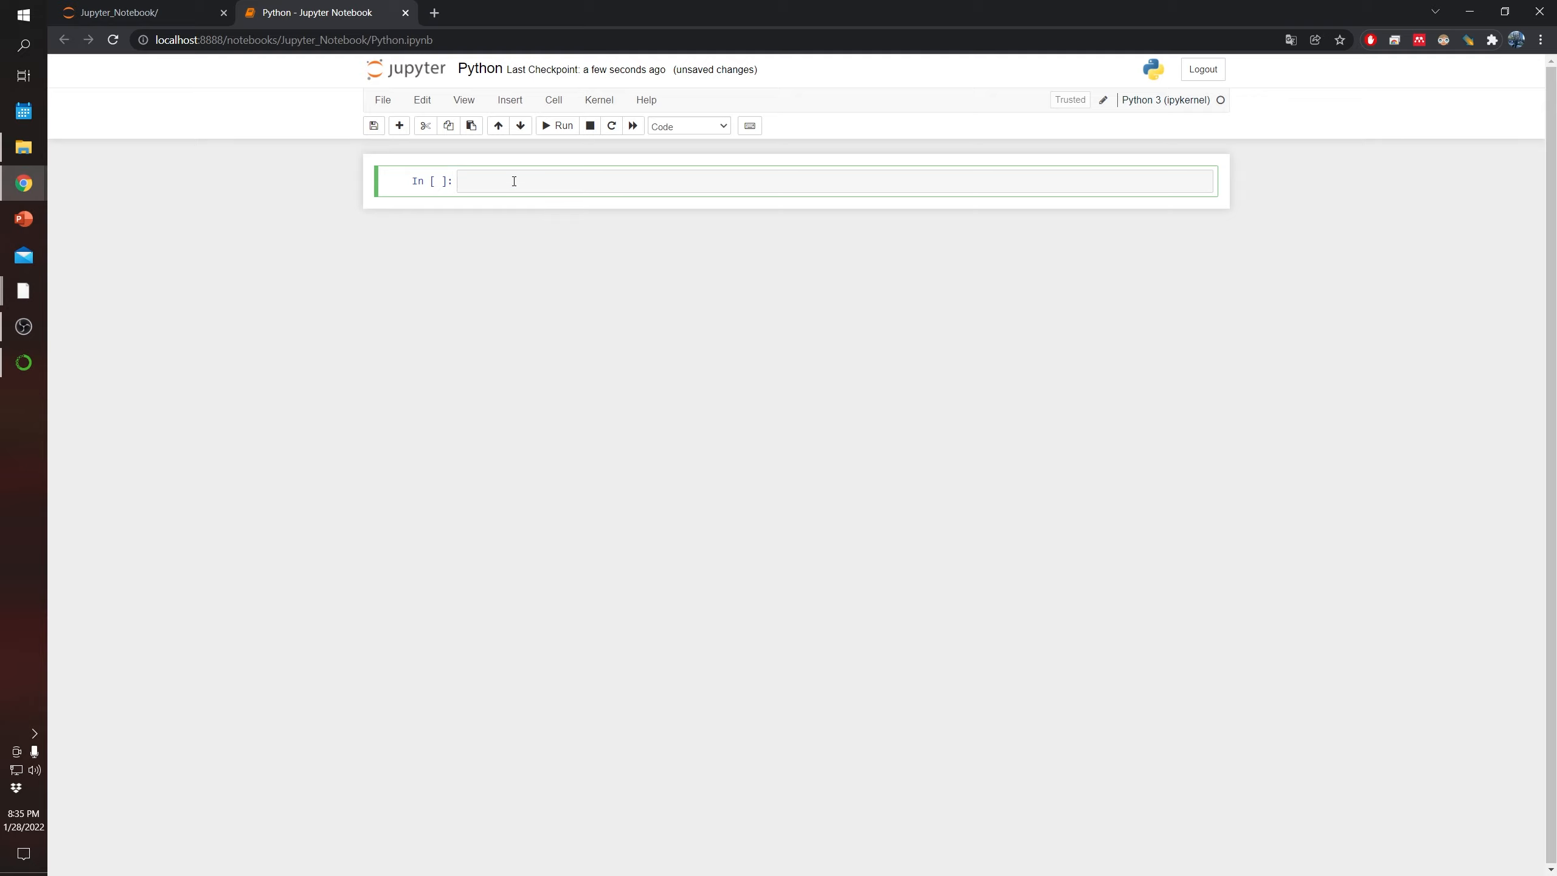
{"action": "type", "text": "2+2"}
{"action": "key", "text": "shift+Return"}
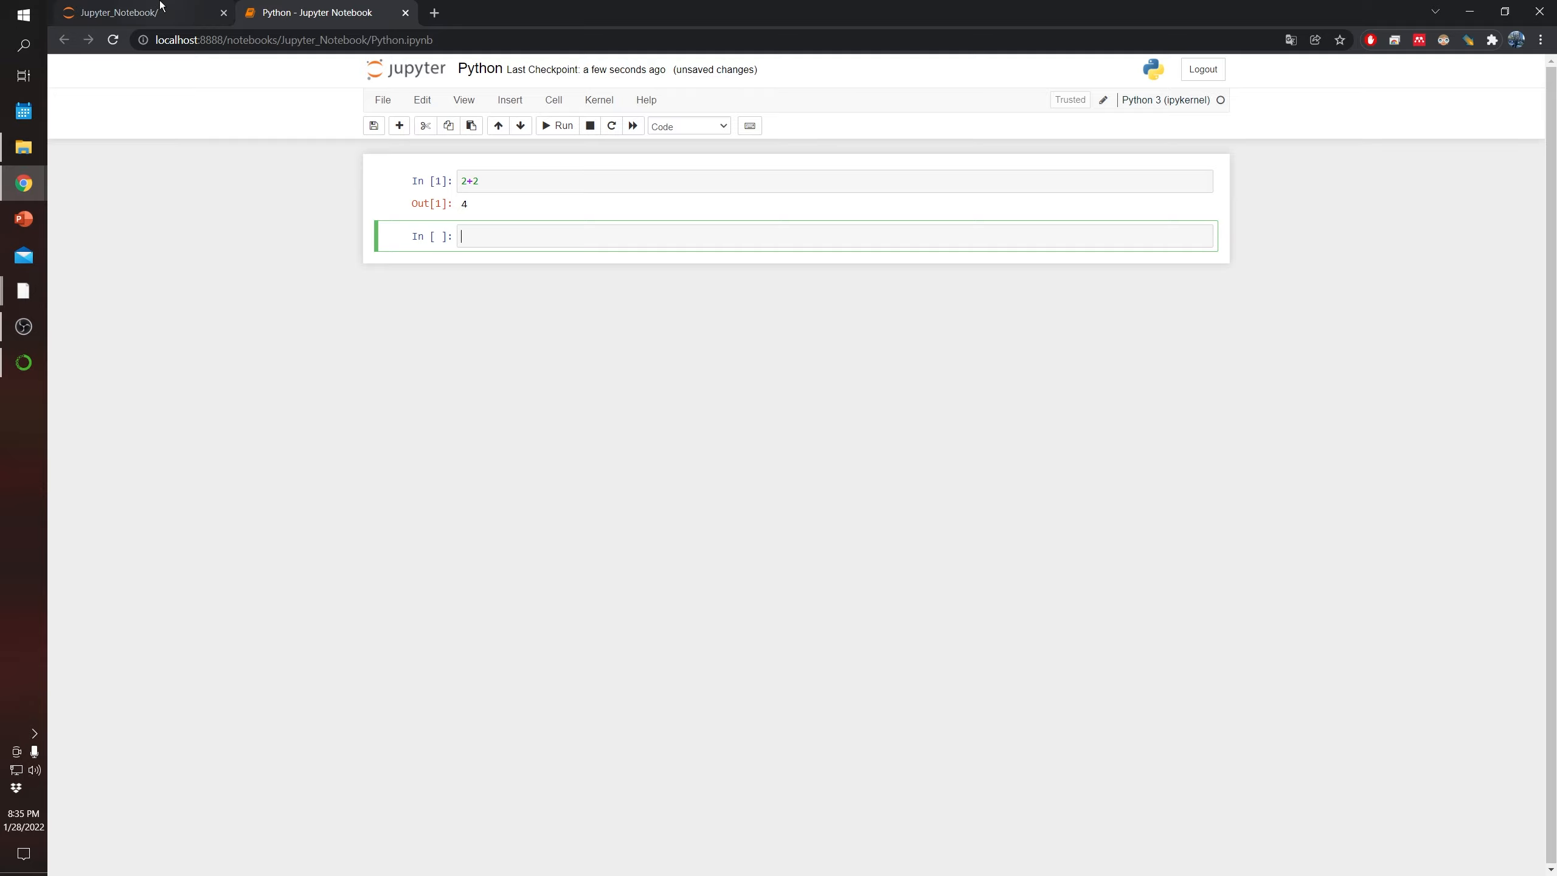
Close the browser without saving the notebook changes, and quit Anaconda Navigator together with the running notebook application.
{"action": "left_click", "coordinate": [1540, 14]}
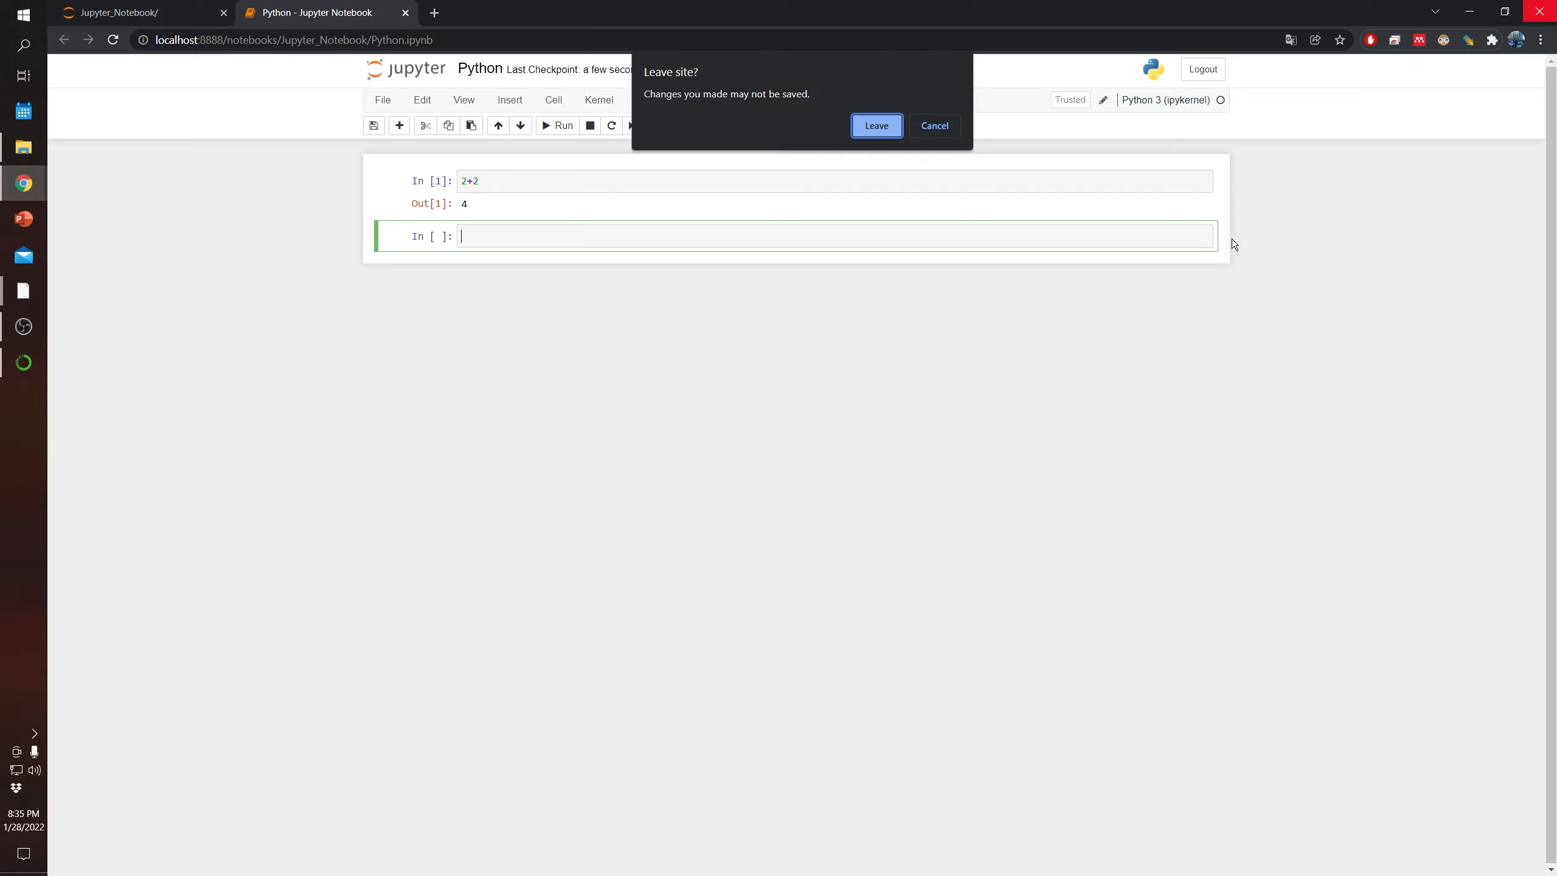
{"action": "left_click", "coordinate": [874, 127]}
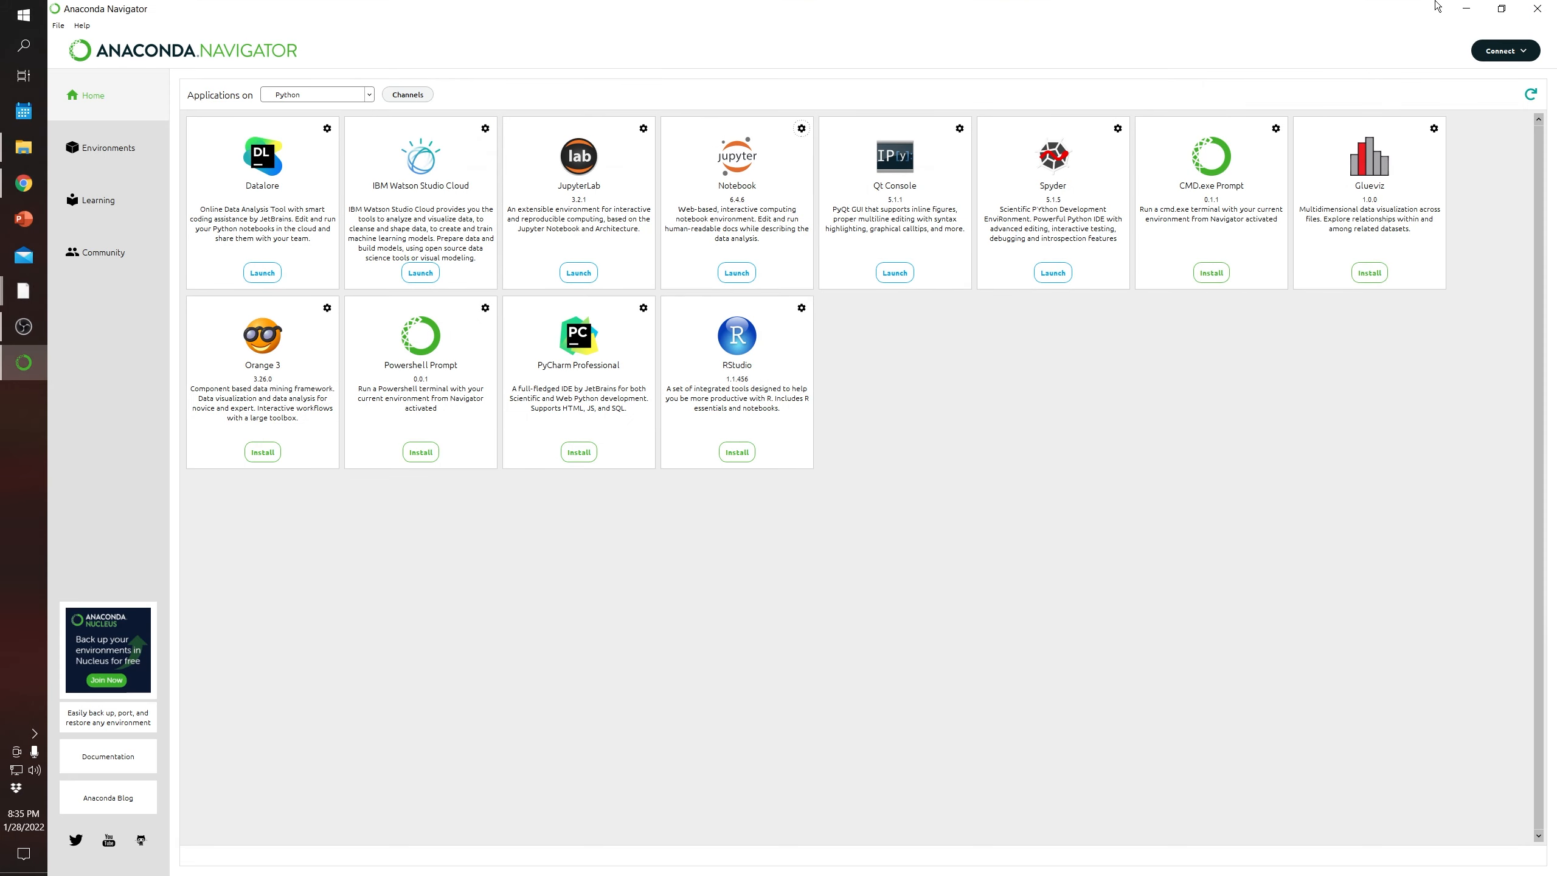
{"action": "left_click", "coordinate": [1538, 8]}
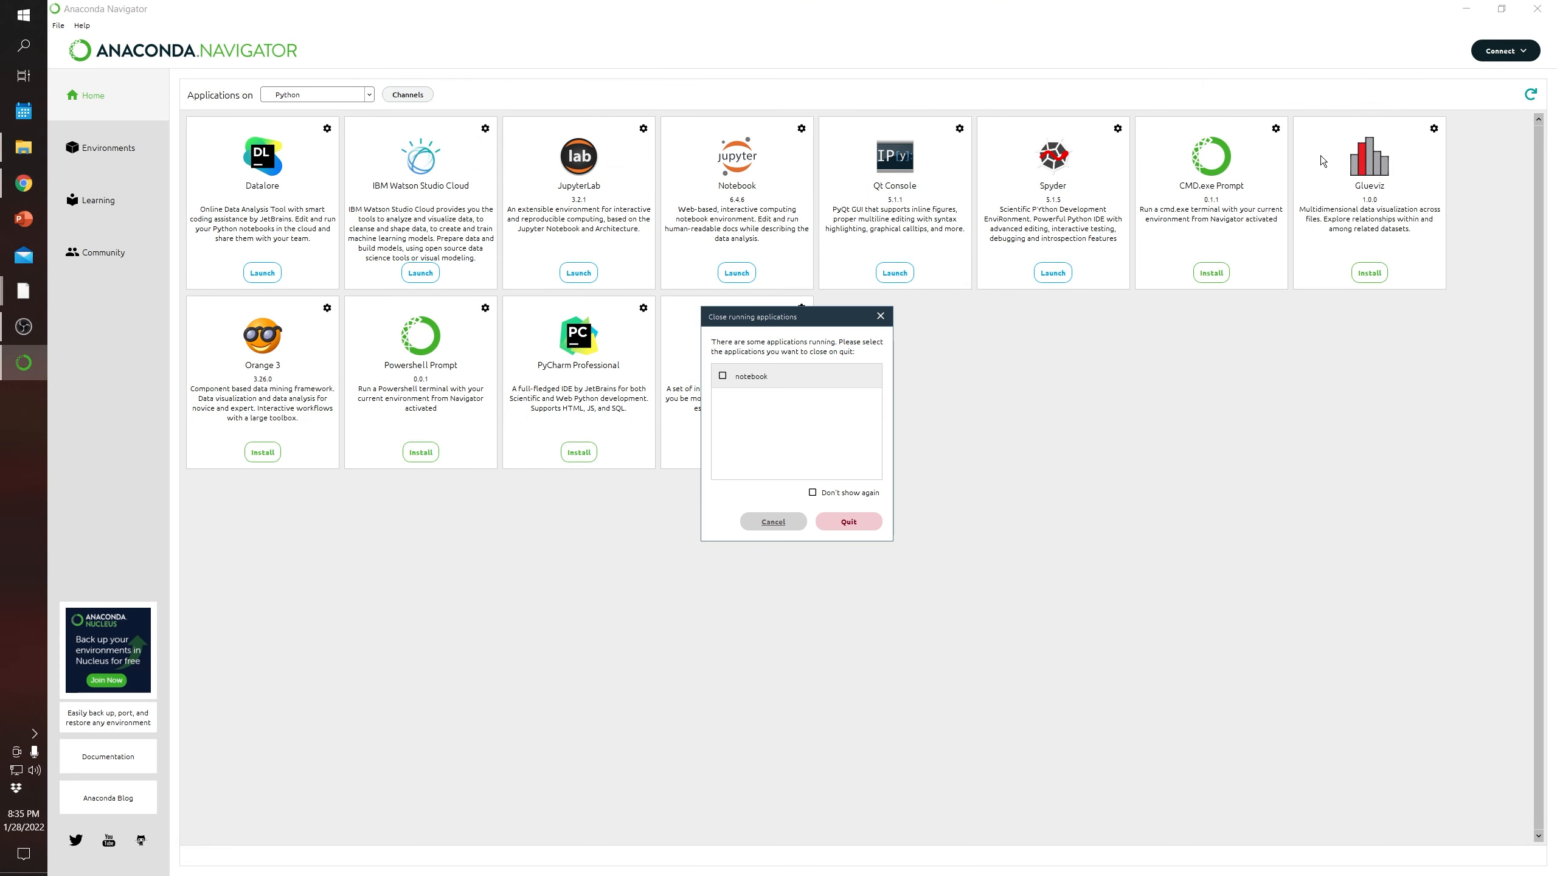
{"action": "left_click", "coordinate": [722, 375]}
{"action": "left_click", "coordinate": [849, 522]}
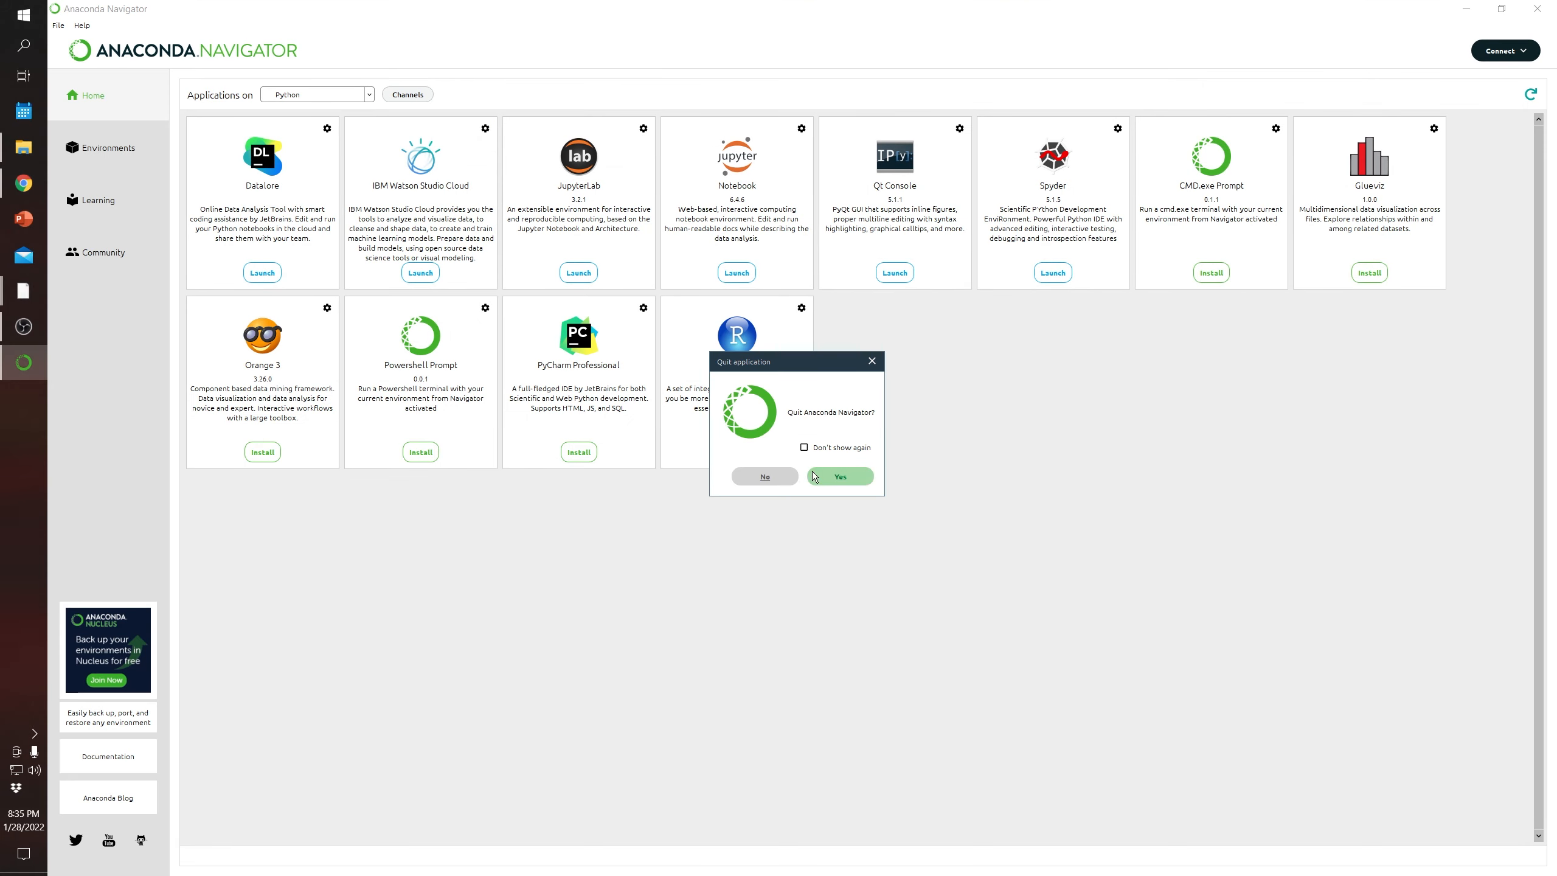
{"action": "left_click", "coordinate": [840, 477]}
Search Windows for anaconda and launch Anaconda Navigator (anaconda3) again.
{"action": "left_click", "coordinate": [43, 5]}
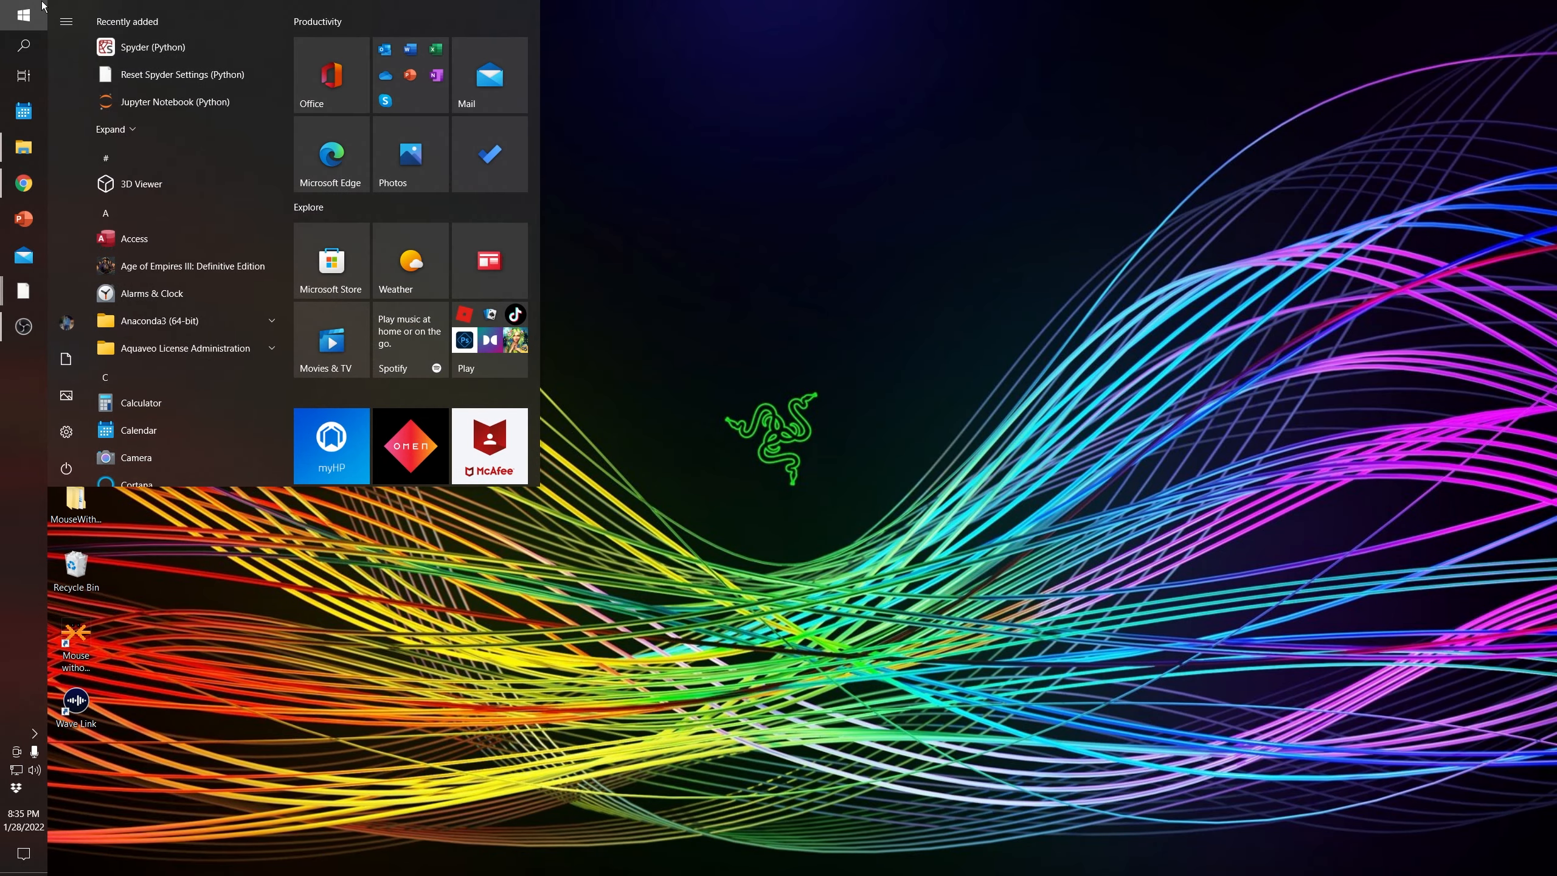
{"action": "type", "text": "anaconda"}
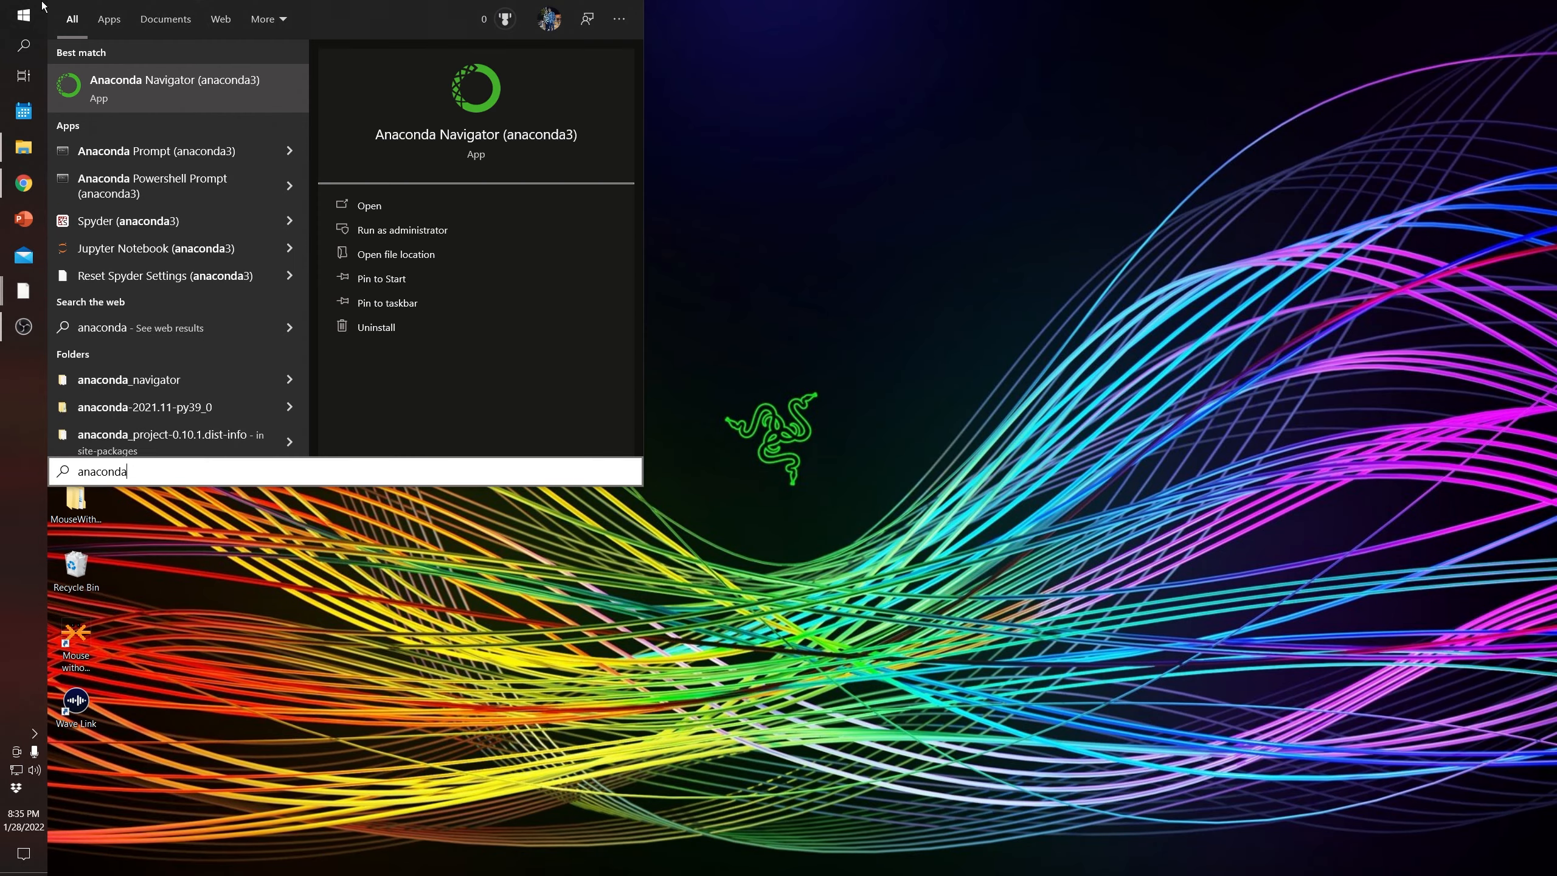
{"action": "key", "text": "Return"}
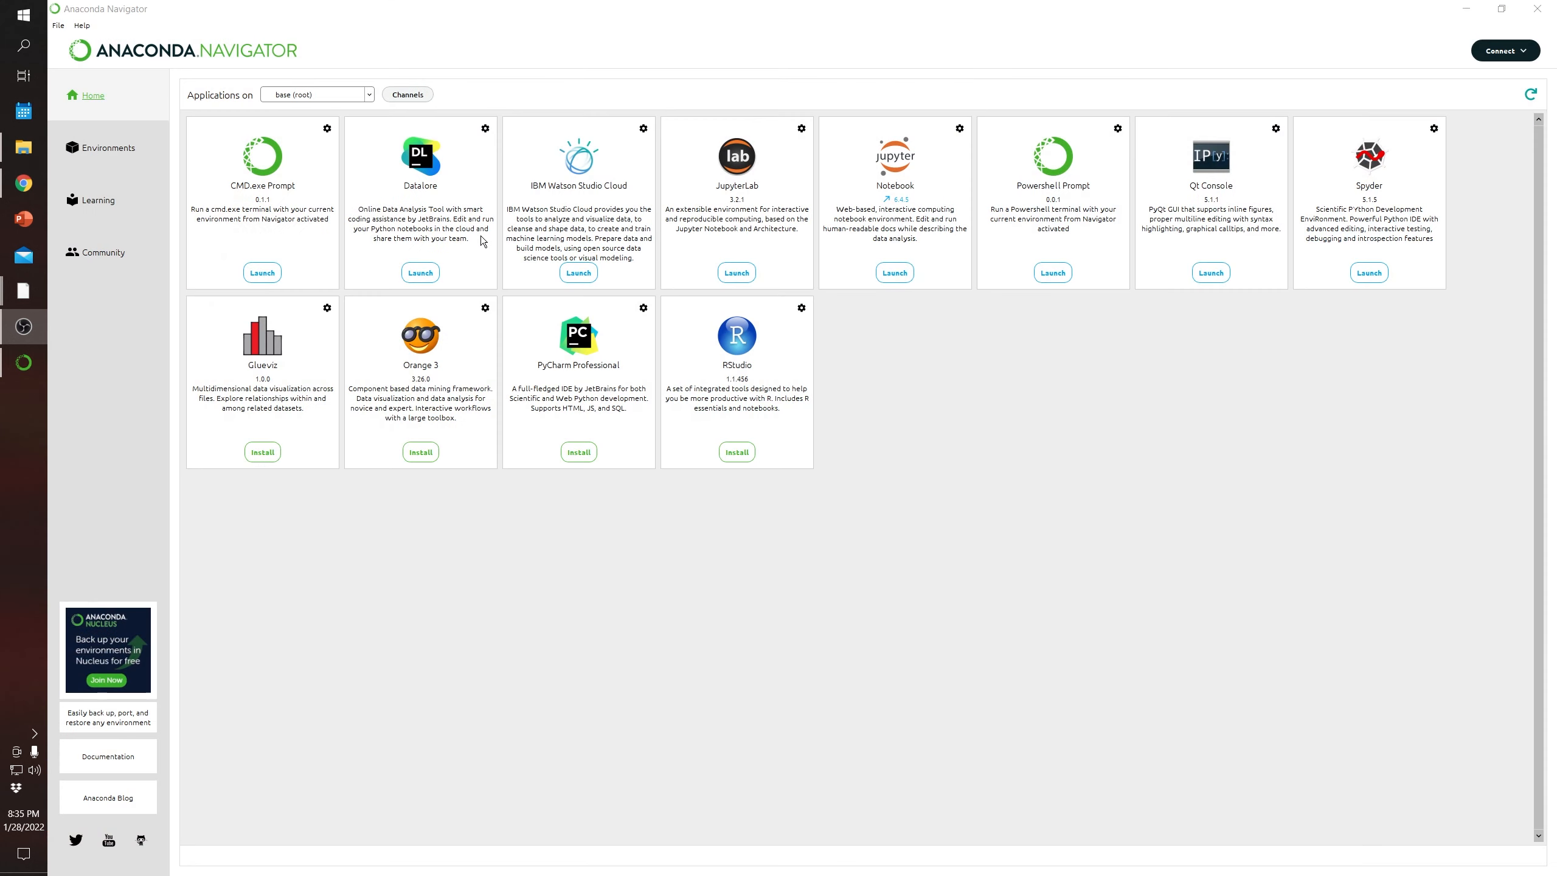
Switch the Navigator home applications from the base (root) environment to the Python environment.
{"action": "left_click", "coordinate": [369, 95]}
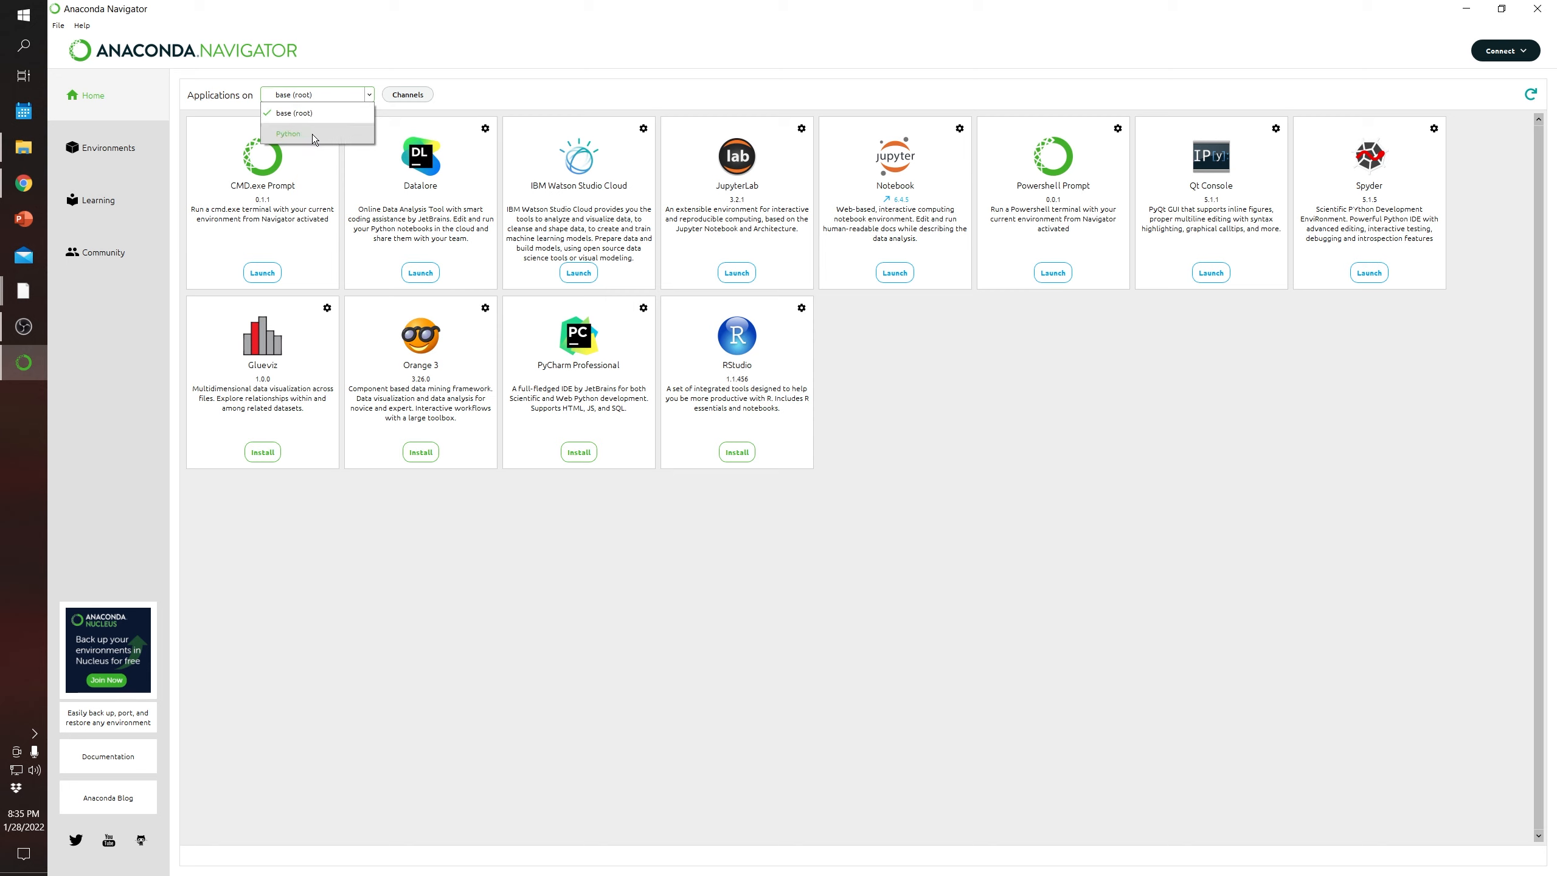
{"action": "left_click", "coordinate": [805, 469]}
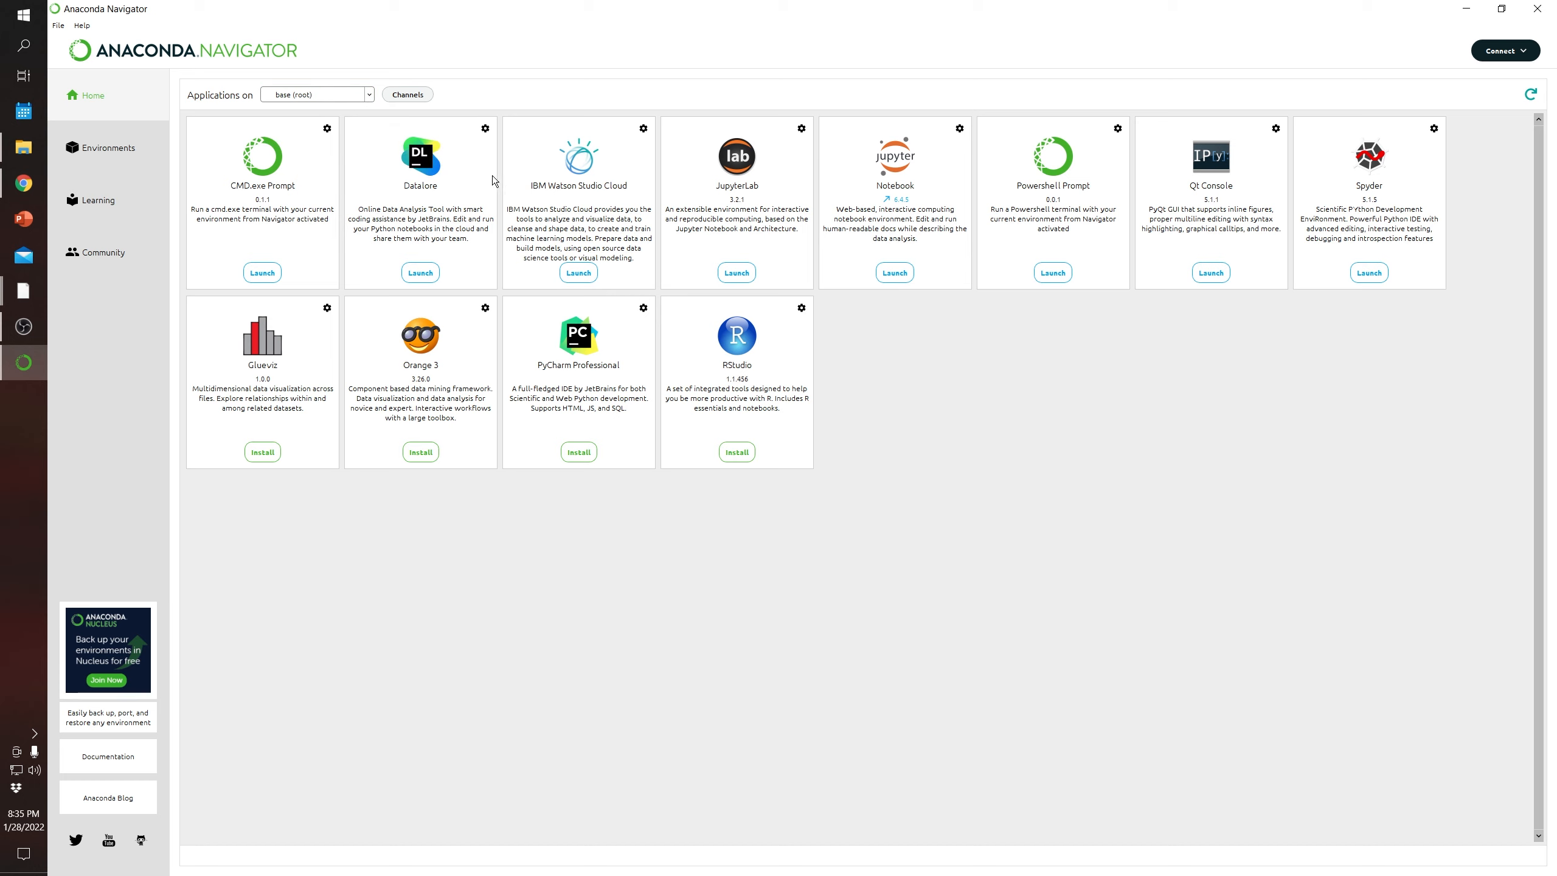
{"action": "left_click", "coordinate": [297, 94]}
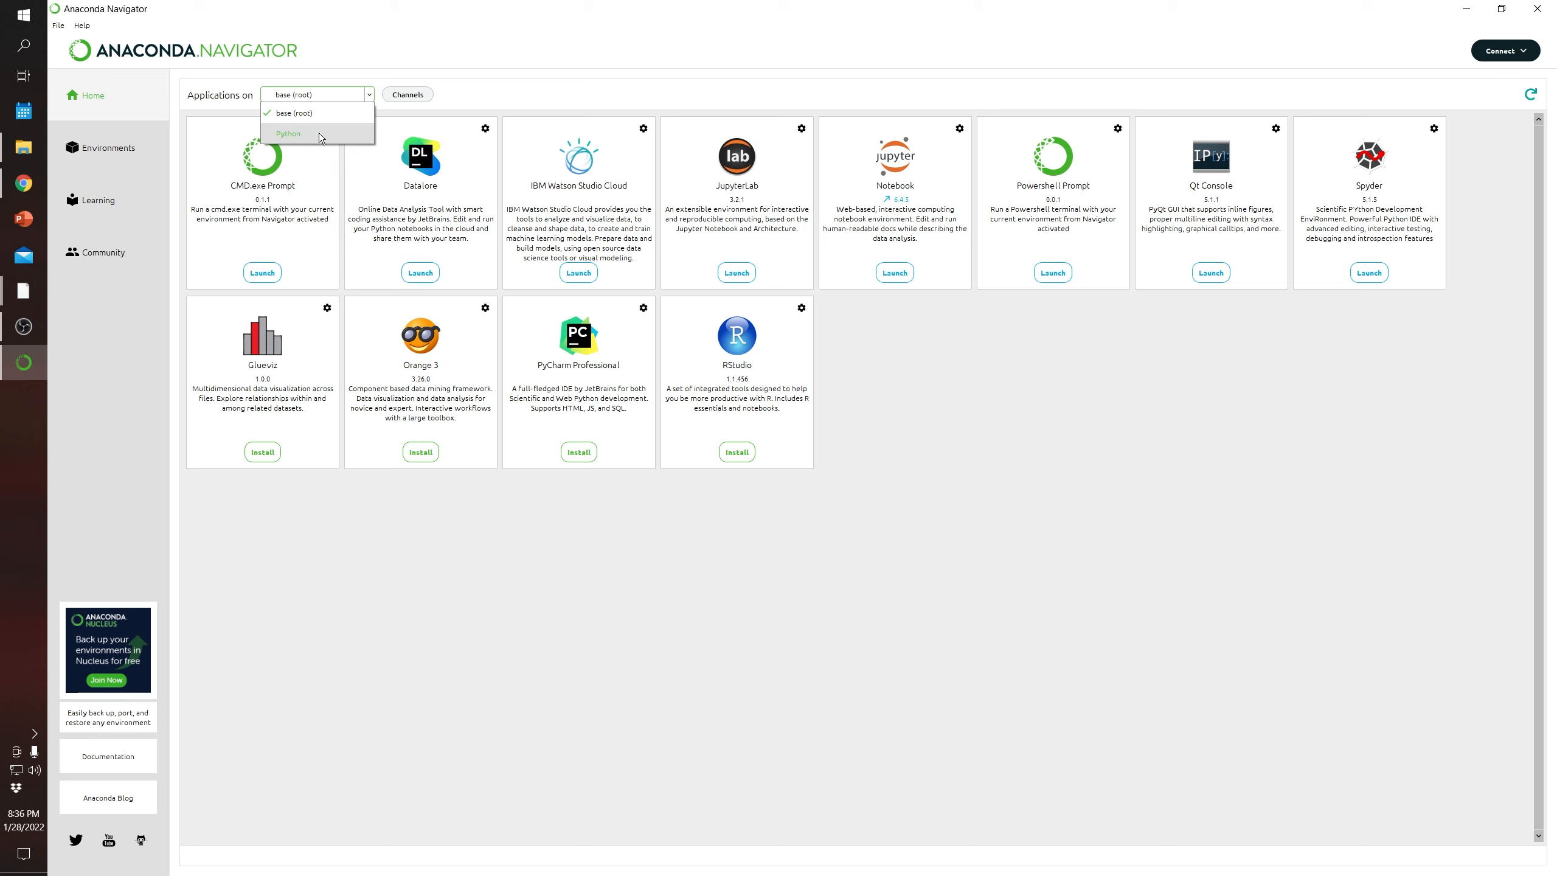
{"action": "left_click", "coordinate": [319, 133]}
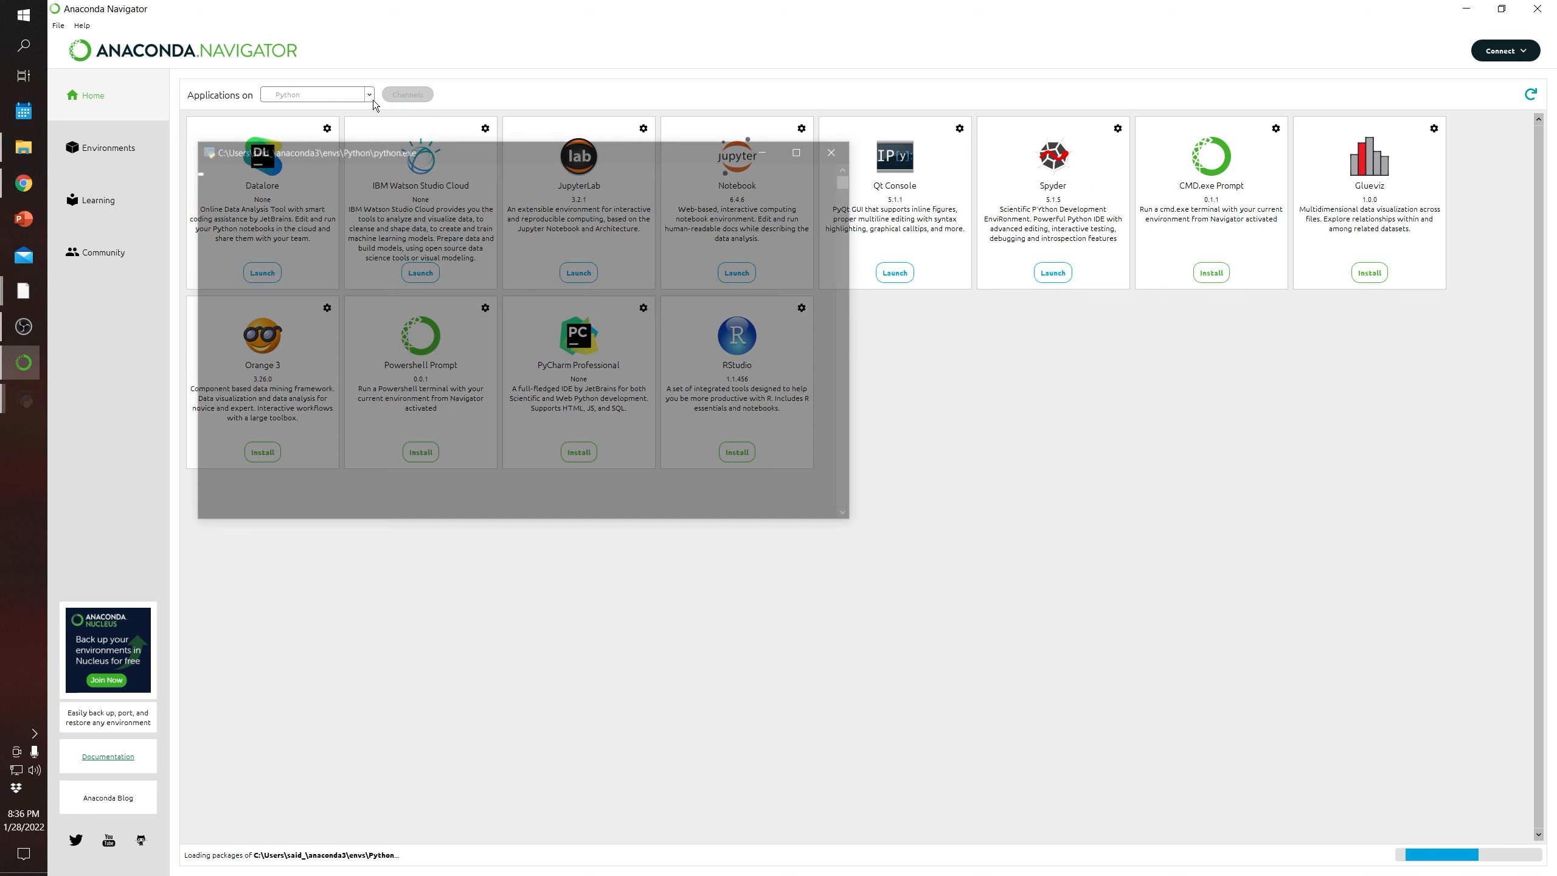